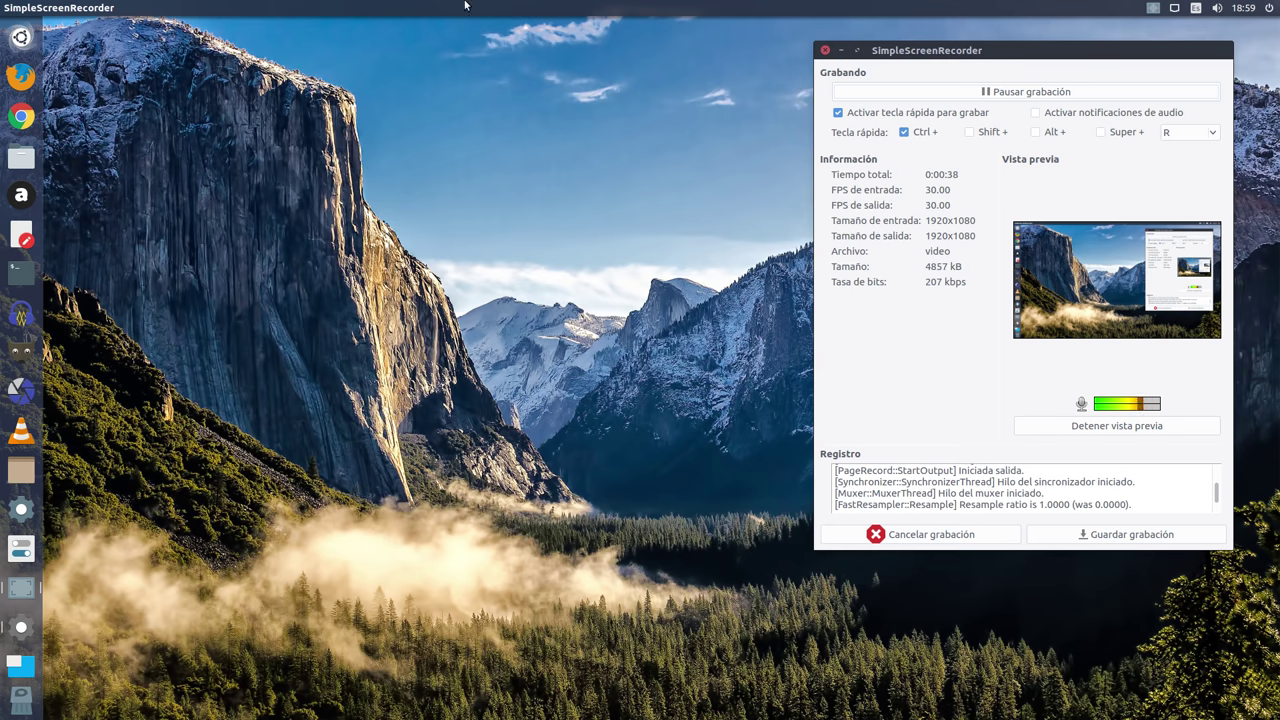
Minimize the screen recorder window and bring up the system Details window with its summary page
left_click(841, 50)
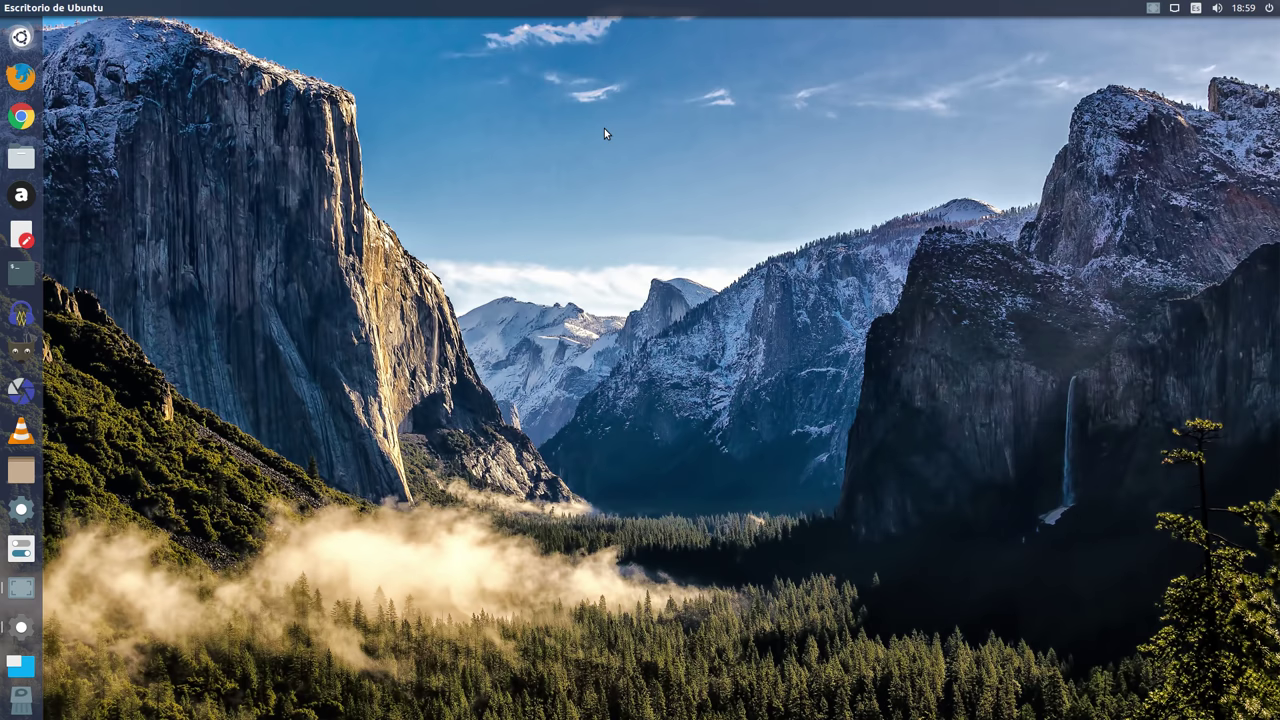
left_click(14, 596)
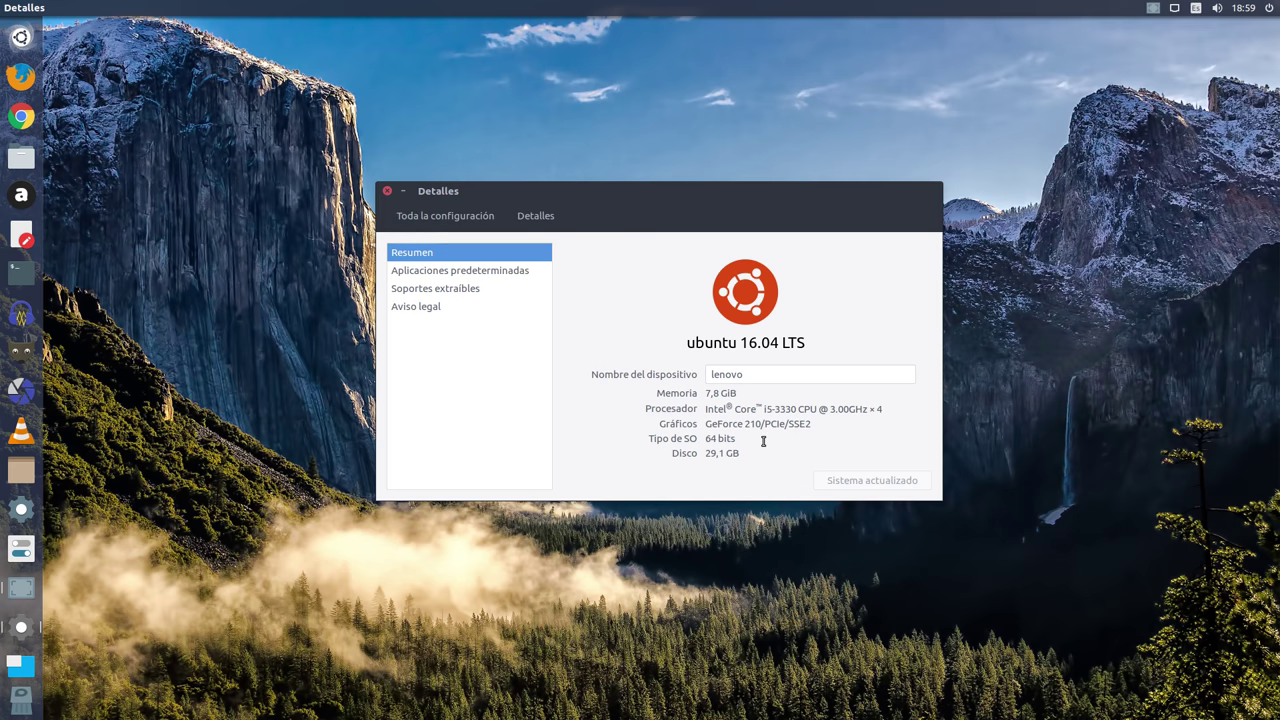
Search the system for "nvi", launch NVIDIA X Server Settings and move its window over the Details window to view the driver information
key("super")
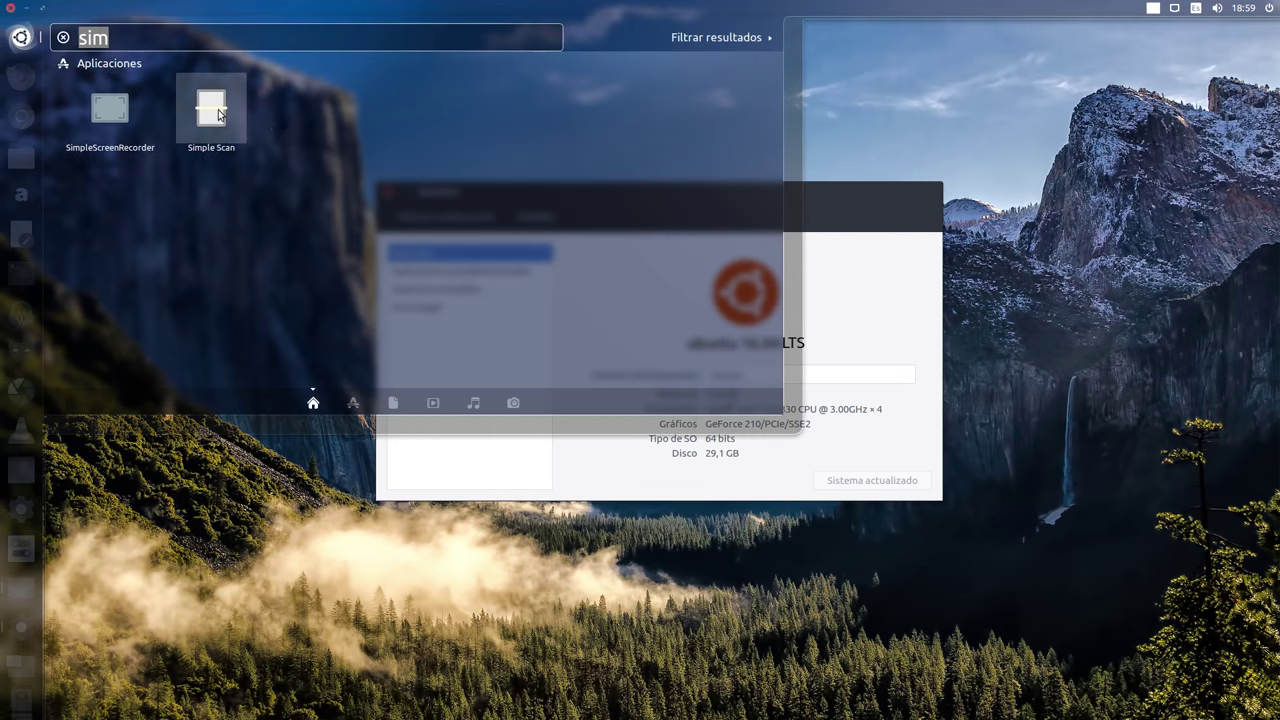
key("BackSpace")
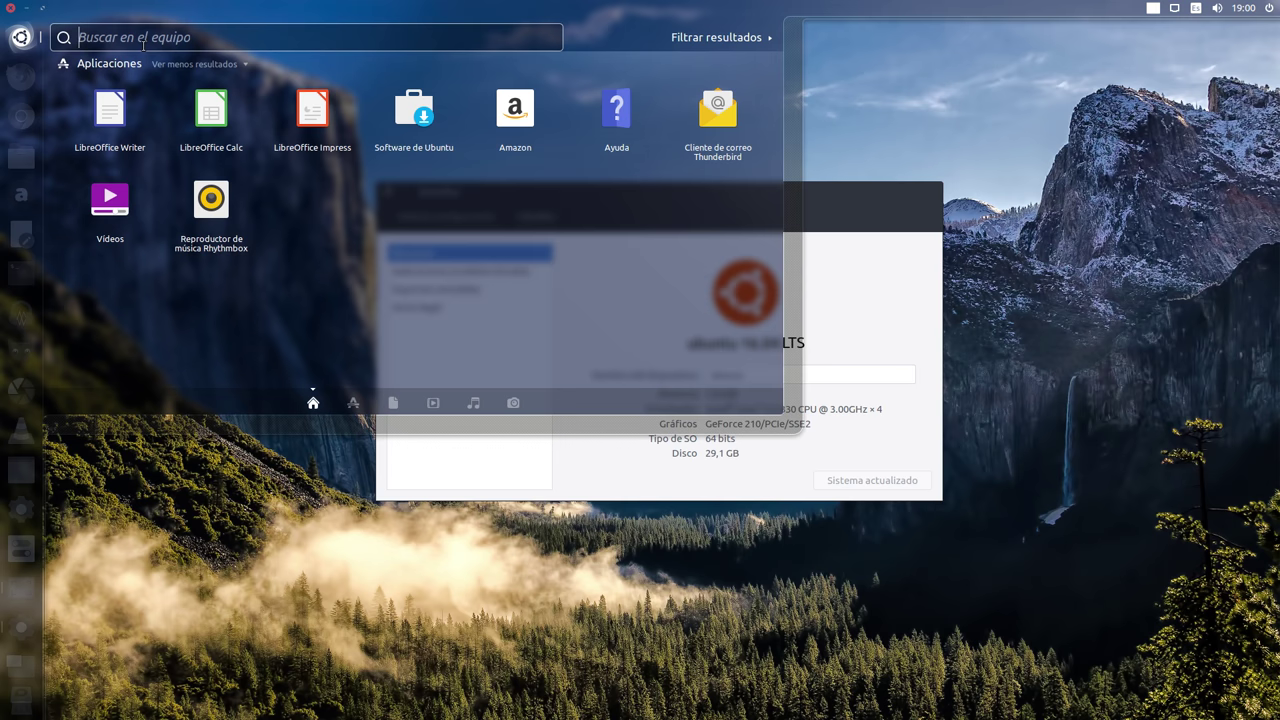
type("nvi")
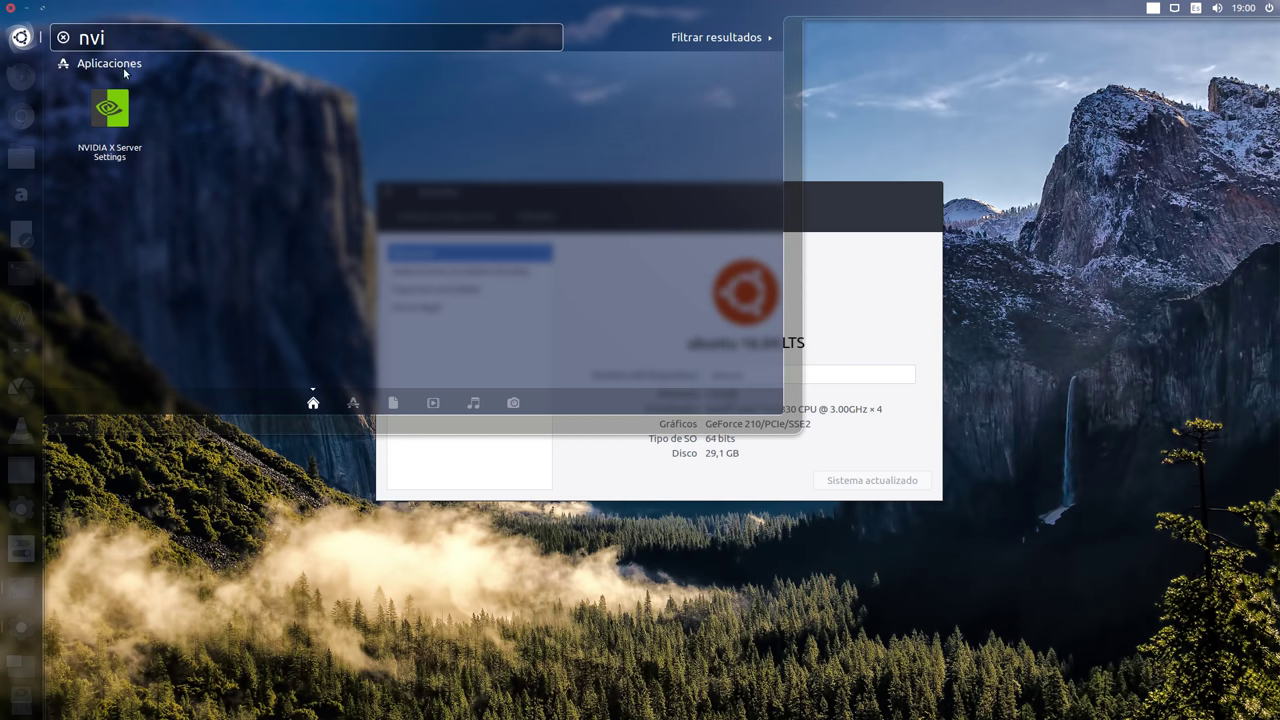
left_click(117, 96)
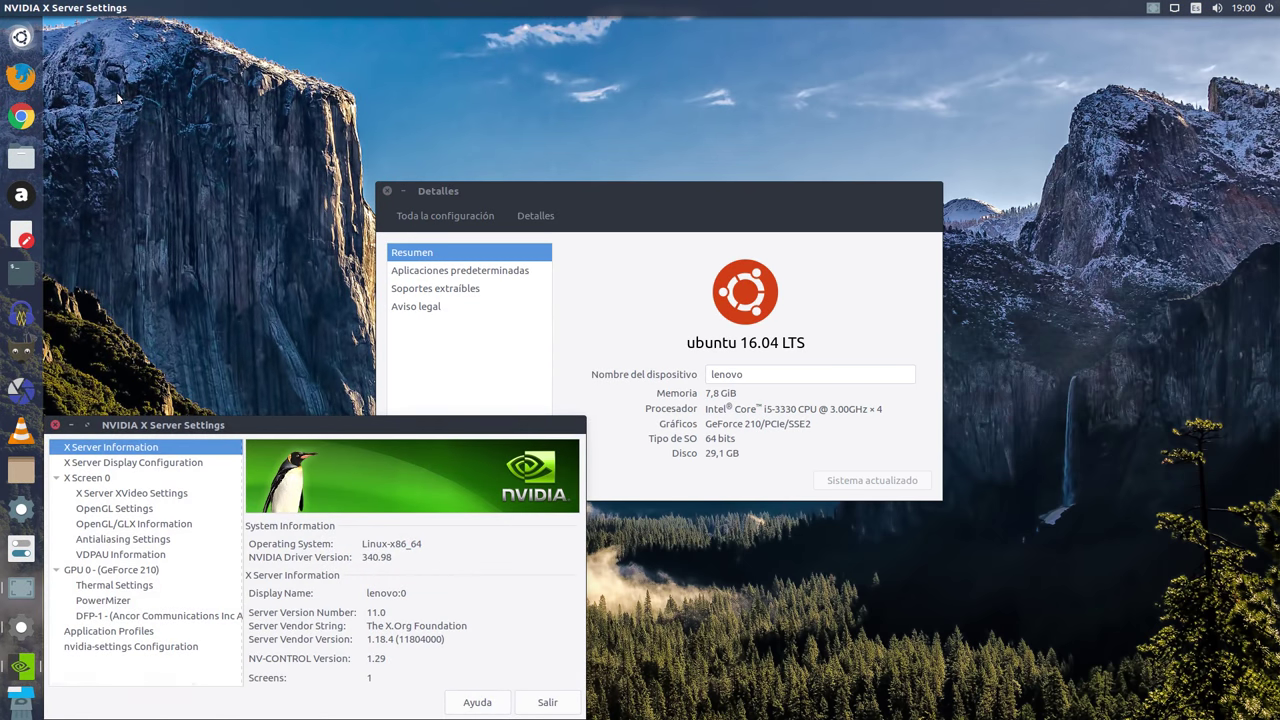
left_click_drag(266, 426, 500, 103)
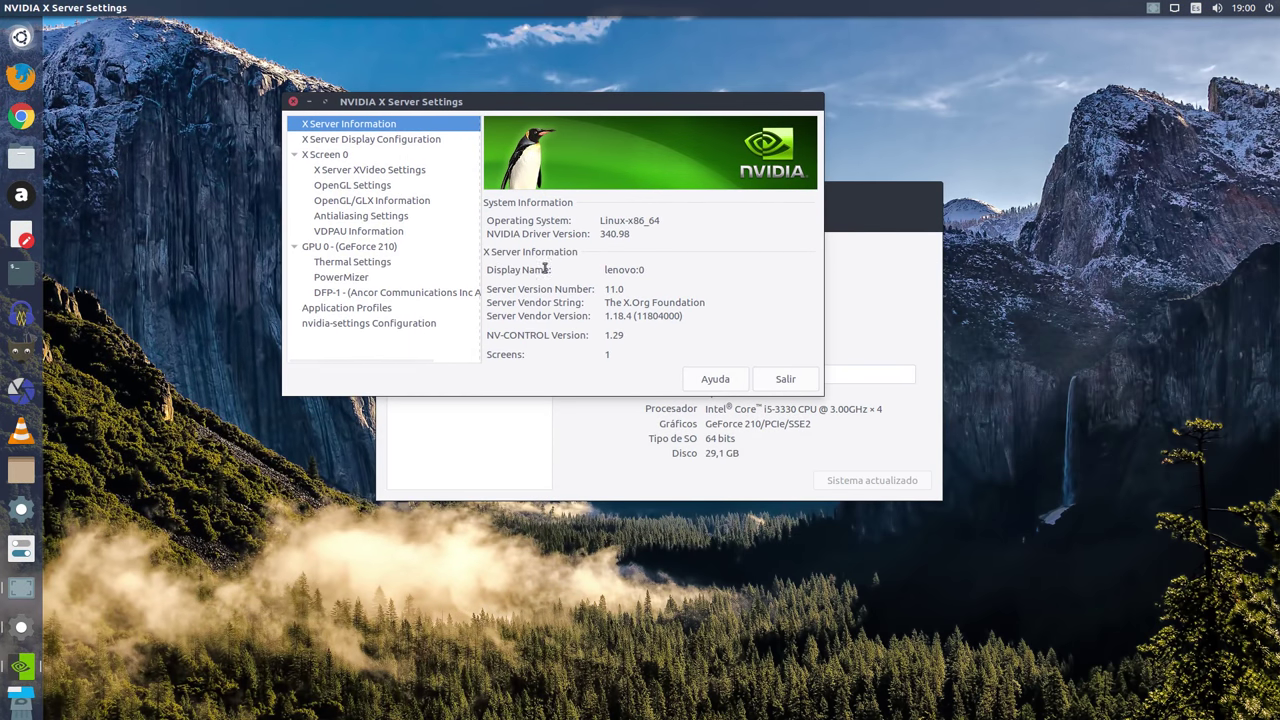
Close the NVIDIA X Server Settings and system Details windows
left_click(780, 377)
left_click(600, 292)
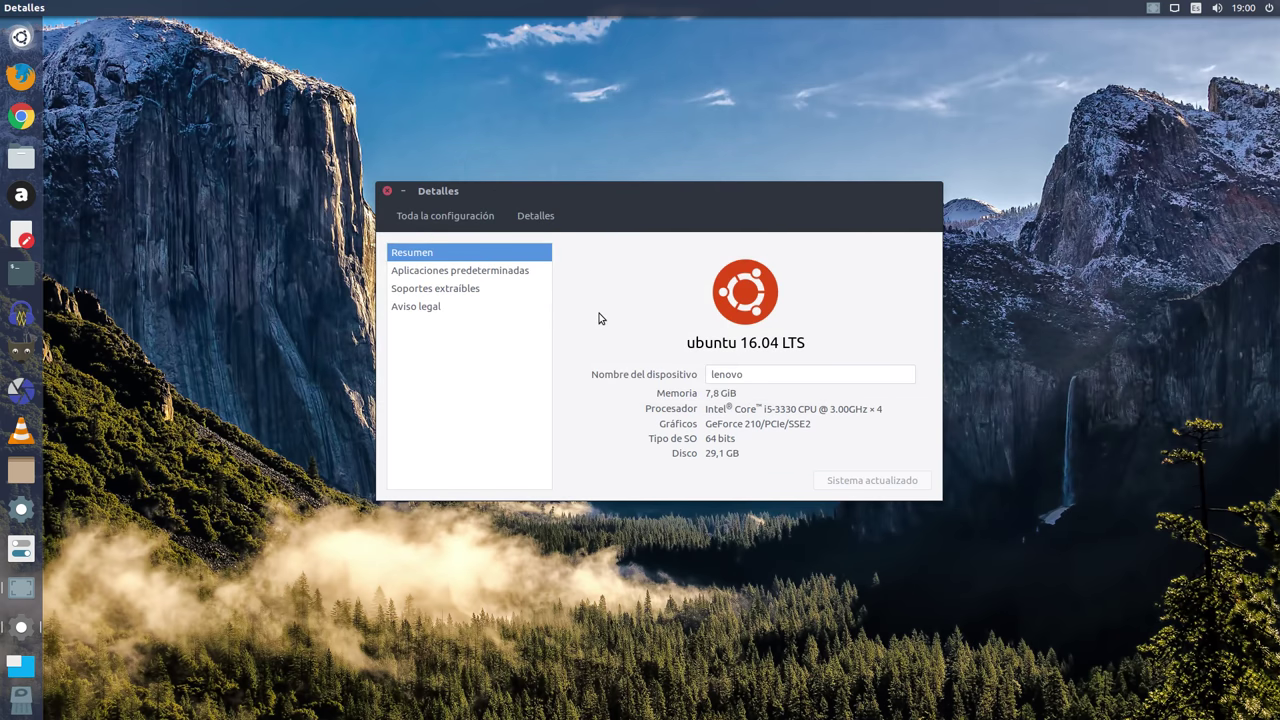
left_click(387, 190)
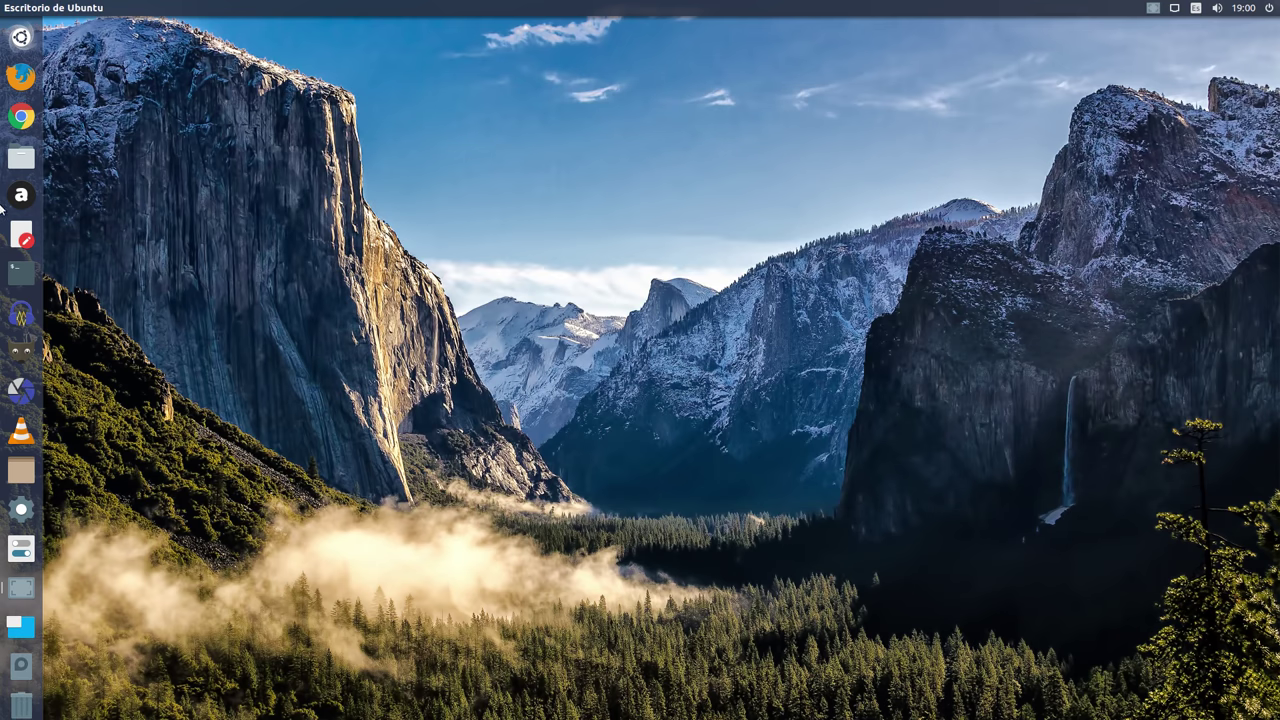
Open a terminal, enlarge its window and run inxi -S to display the system information
left_click(22, 270)
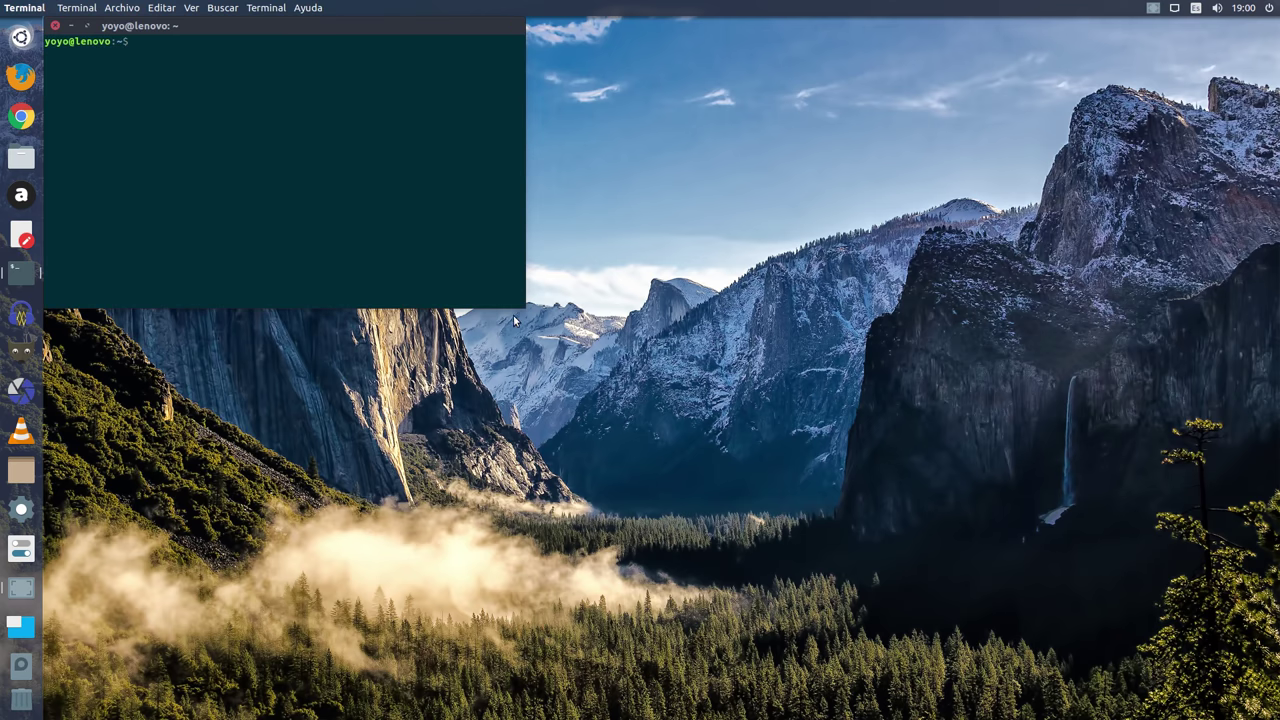
left_click_drag(525, 304, 815, 395)
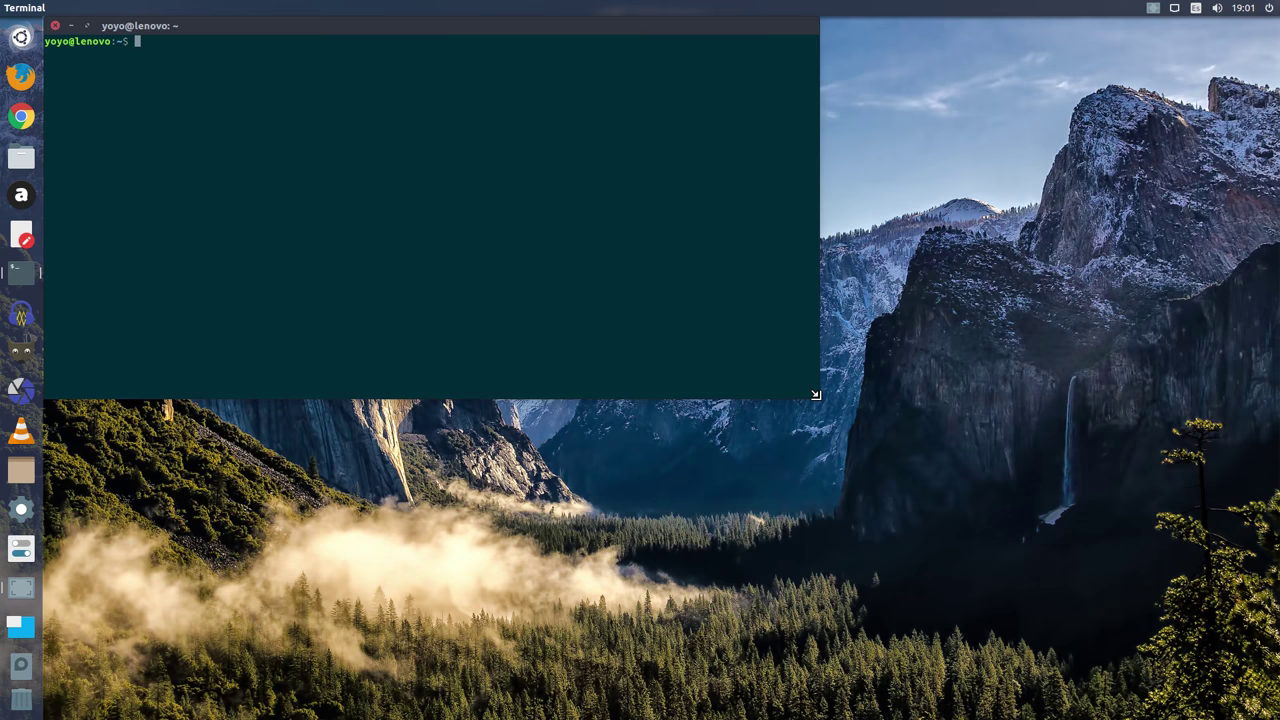
type("inxi -S")
key("Return")
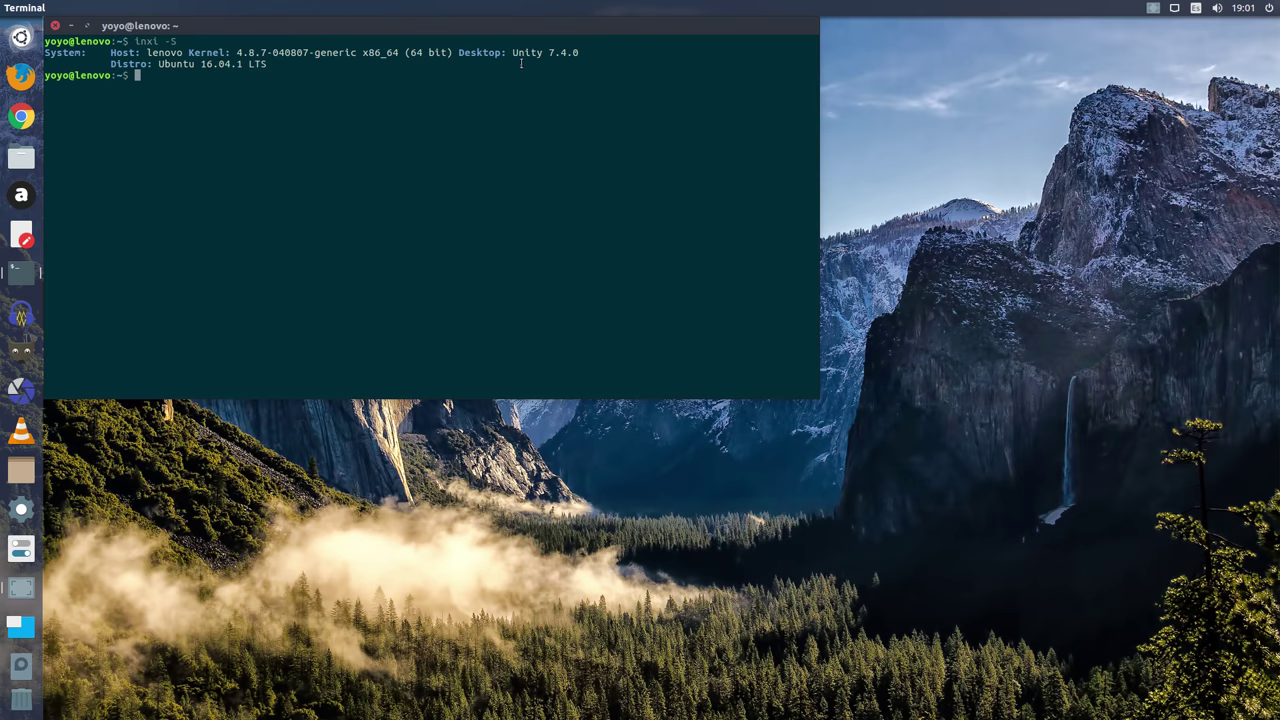
Highlight the desktop and distro entries in the inxi output and close the terminal
left_click_drag(583, 55, 513, 55)
left_click(488, 77)
mouse_move(268, 63)
left_mouse_down()
mouse_move(197, 63)
mouse_move(266, 53)
left_mouse_up()
left_click(186, 100)
key("ctrl+super+d")
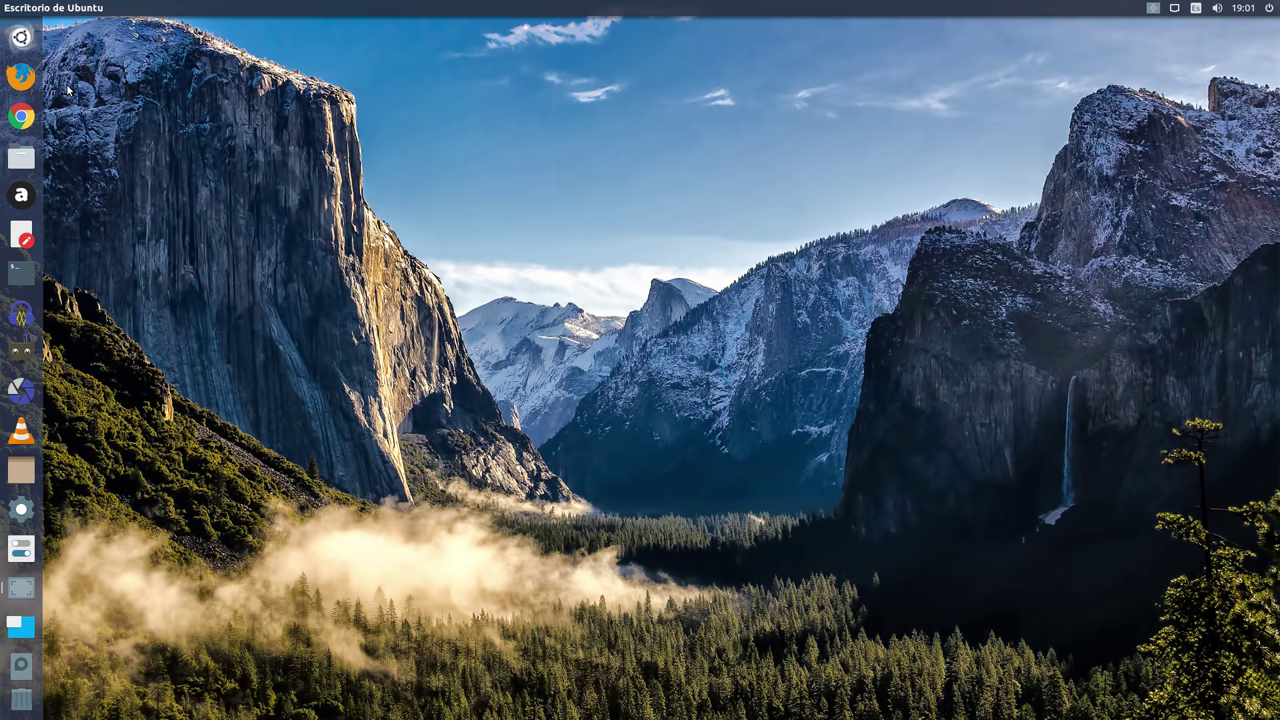
Open Firefox and search Google for "kernel ppa mainline ubuntu"
left_click(20, 76)
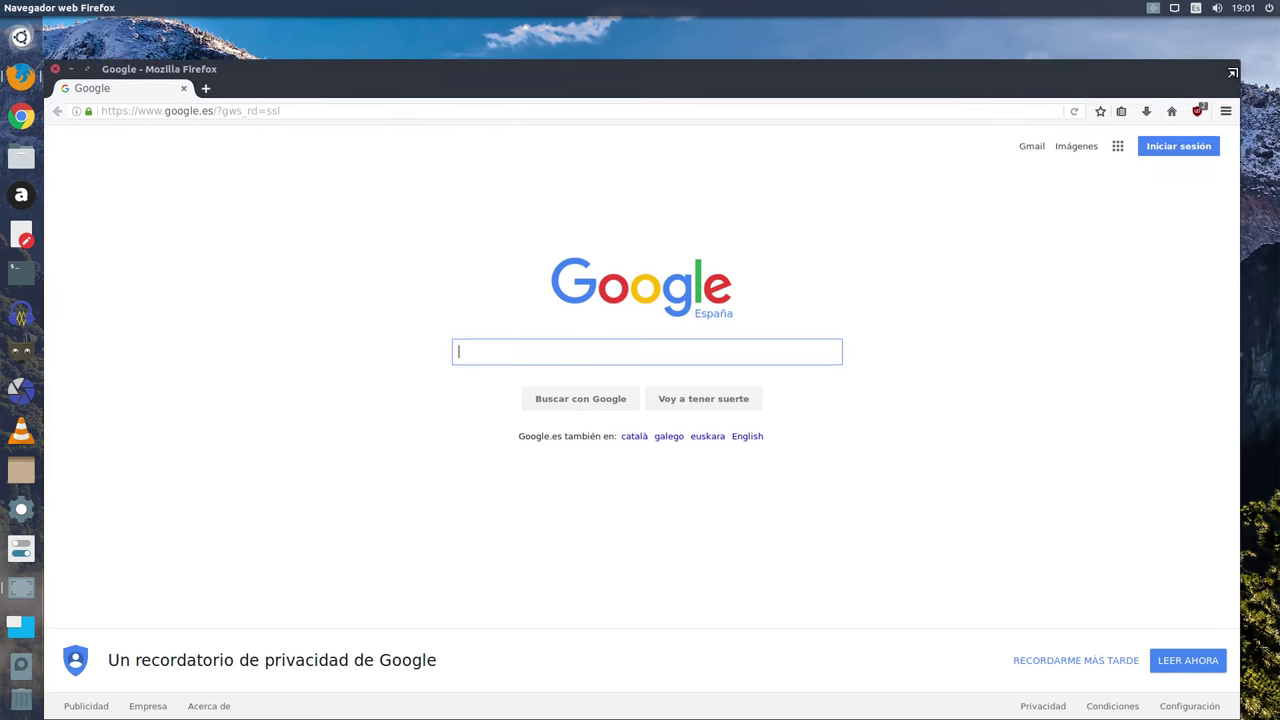
left_click_drag(961, 75, 964, 46)
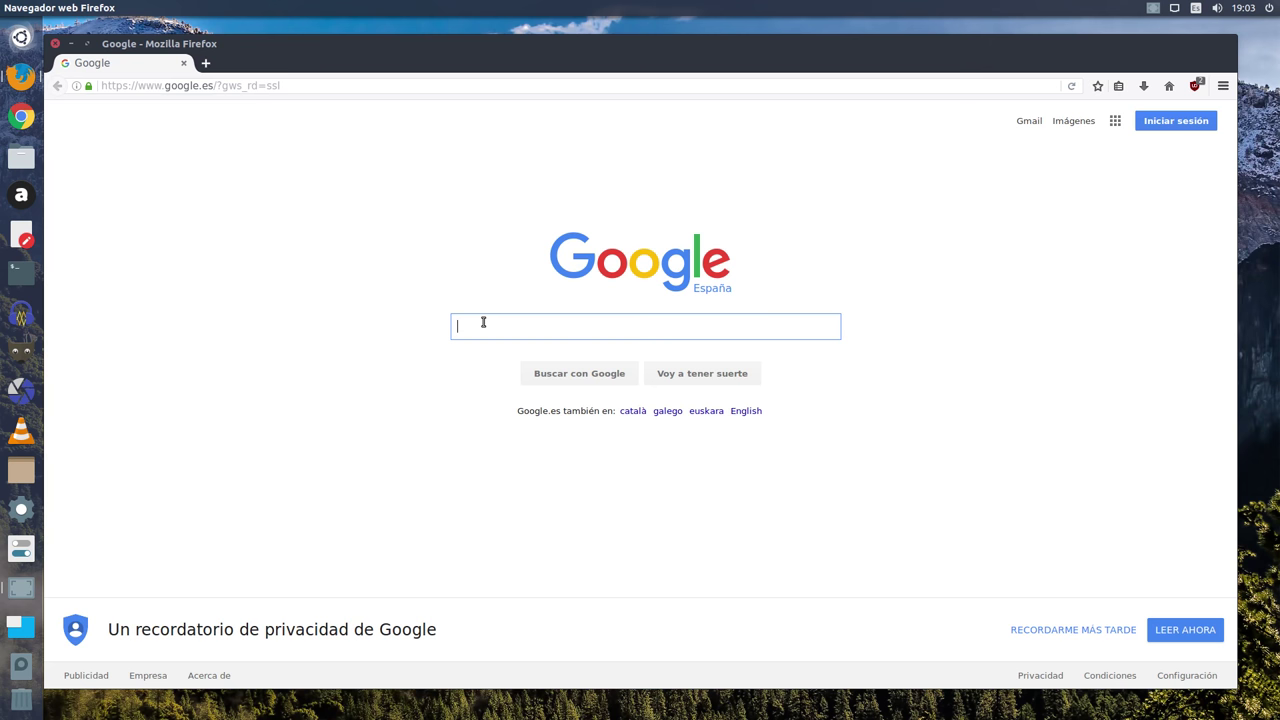
type("k")
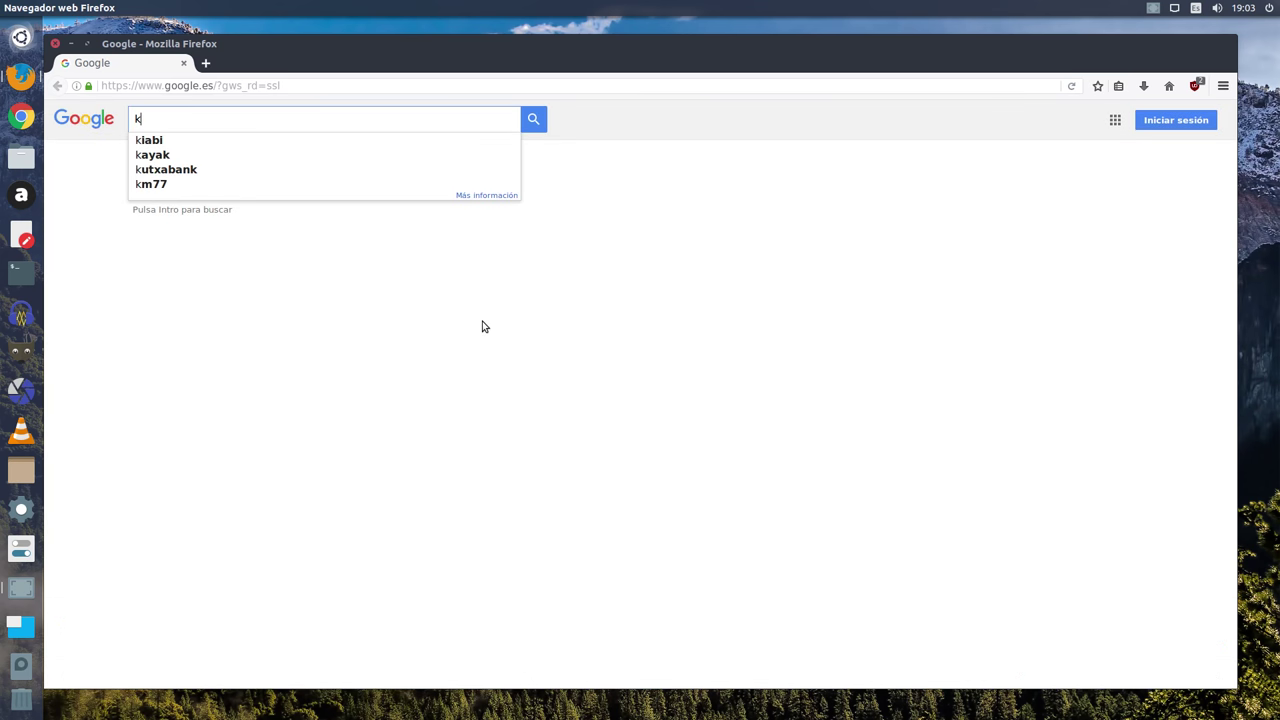
type("ernel ppa m")
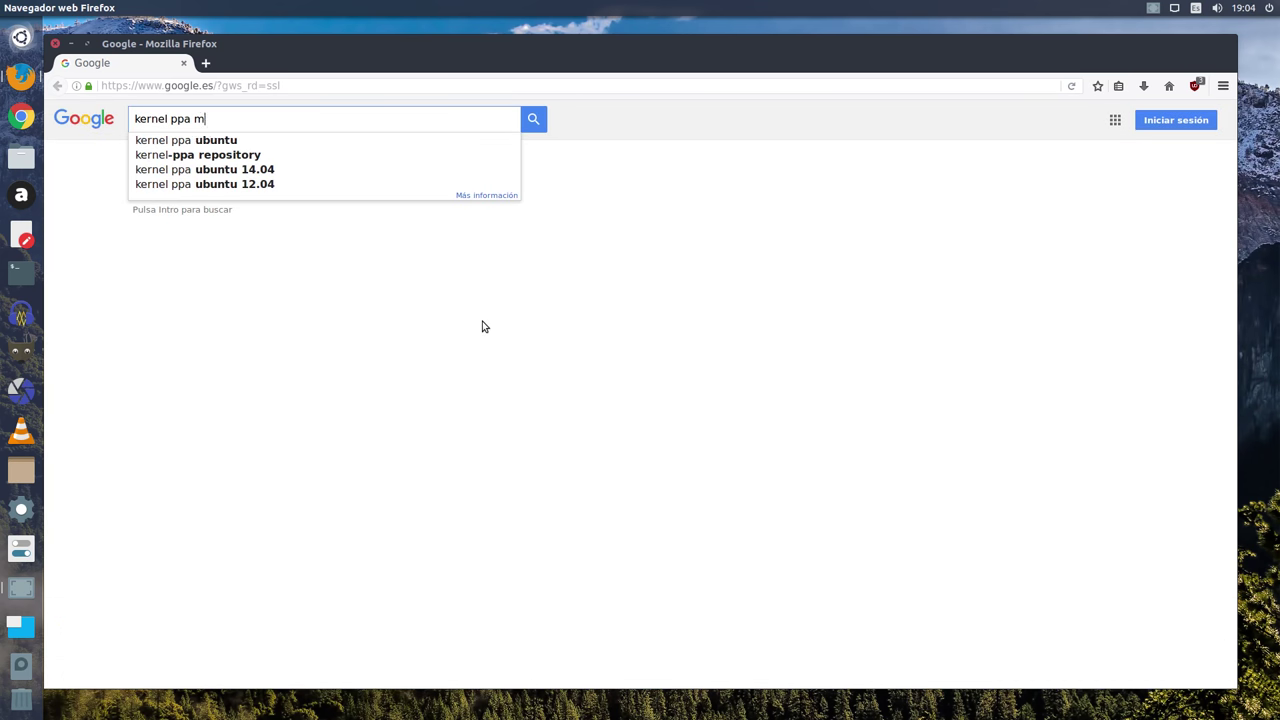
type("ainline ubuntu")
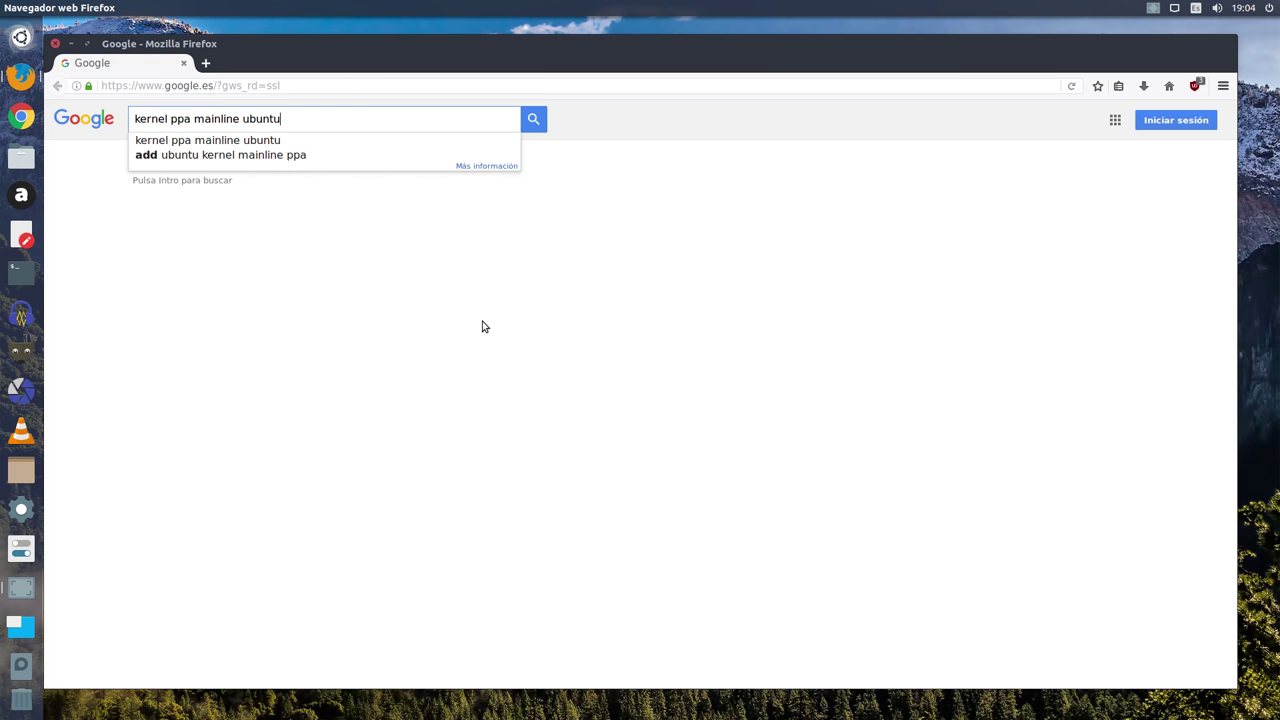
key("Return")
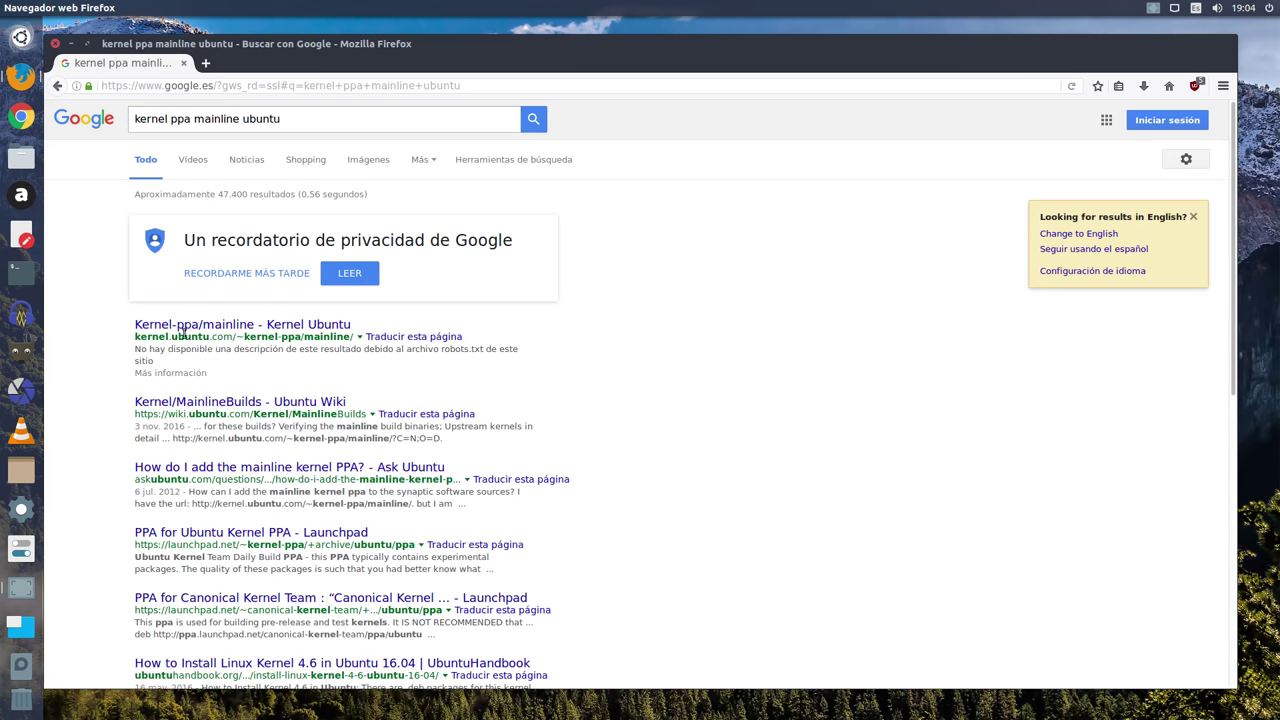
Open the Kernel-ppa/mainline search result and examine the range of kernel version folders in its index
left_click(232, 326)
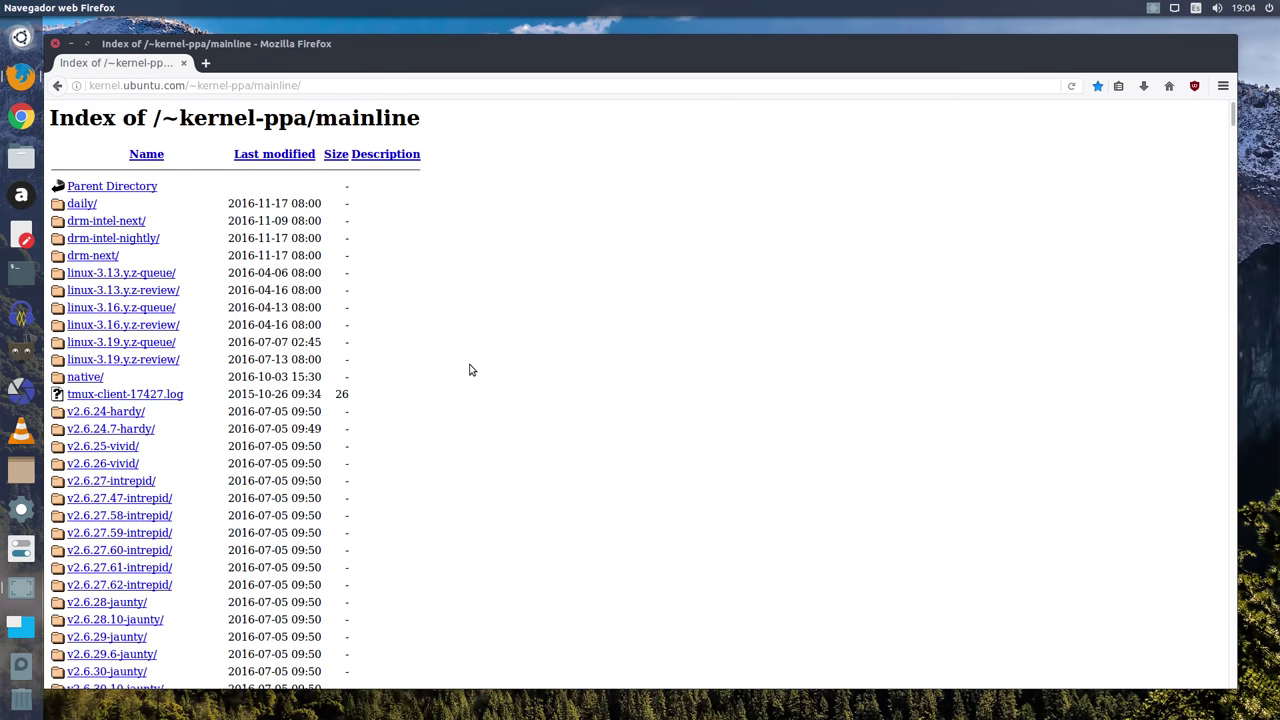
scroll(468, 370, "down", 8)
scroll(468, 370, "down", 20)
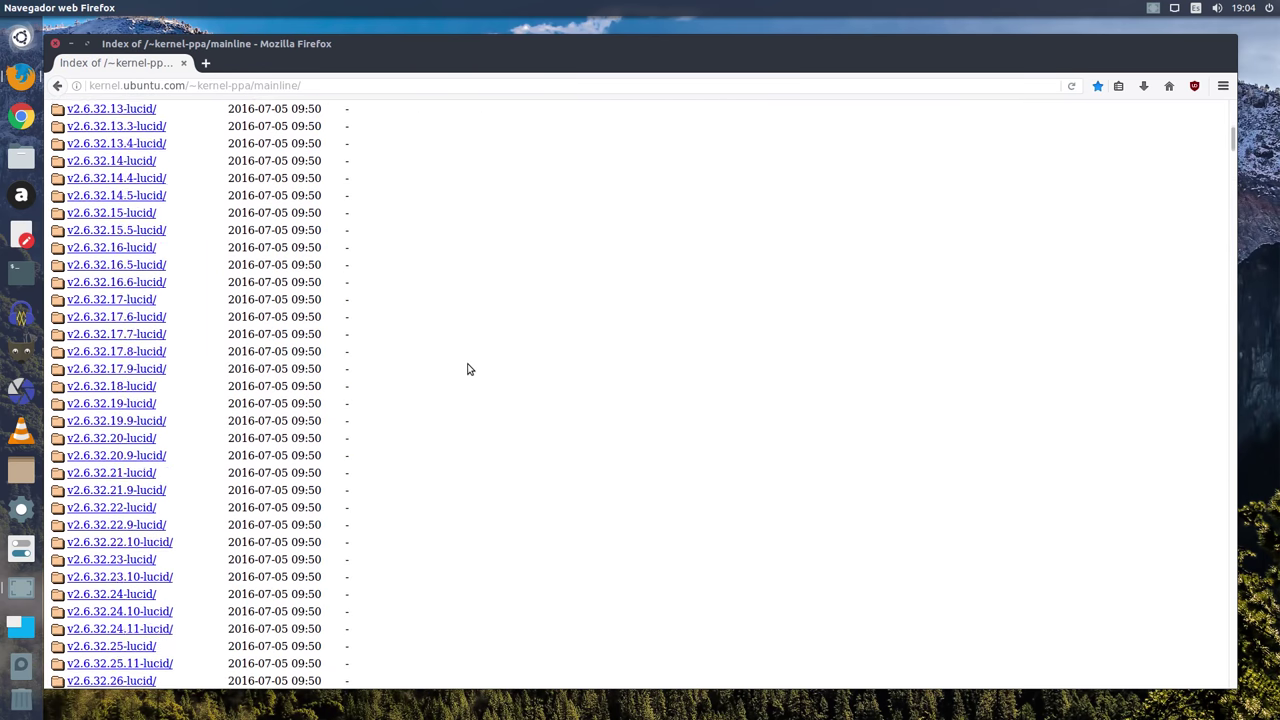
left_click_drag(1231, 158, 1221, 700)
scroll(470, 423, "up", 20)
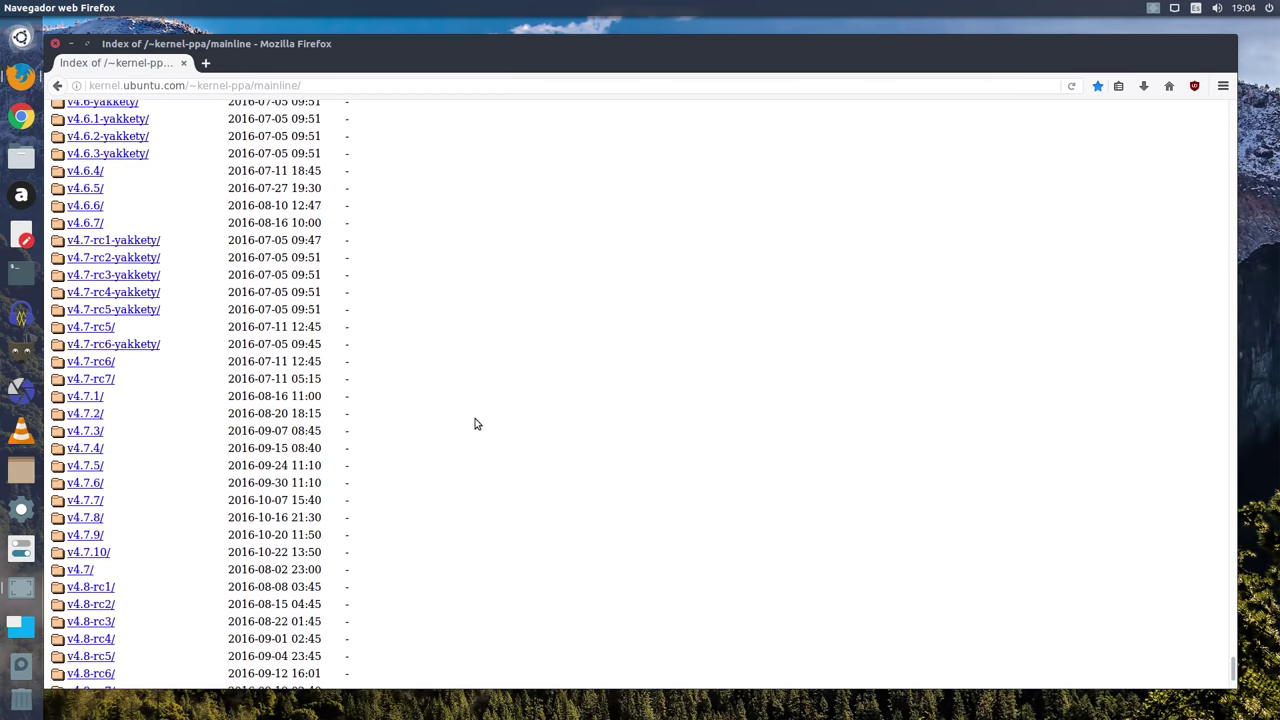
scroll(476, 423, "up", 20)
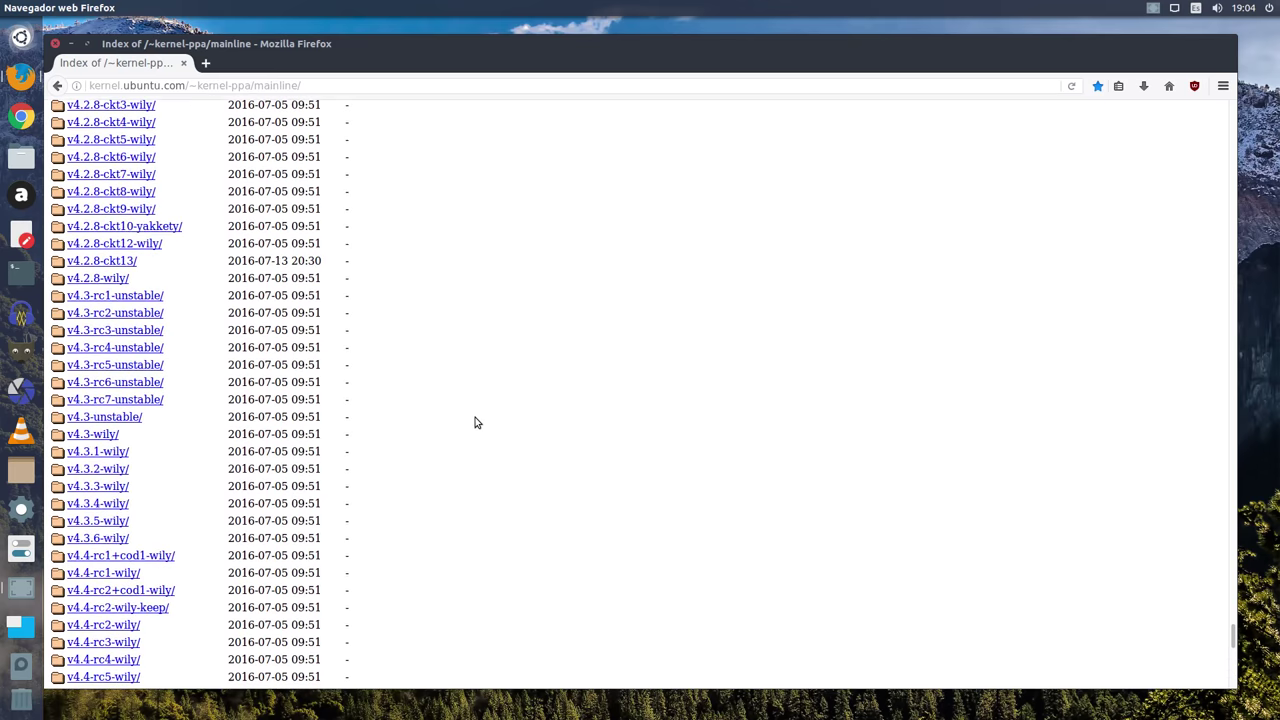
scroll(476, 423, "up", 20)
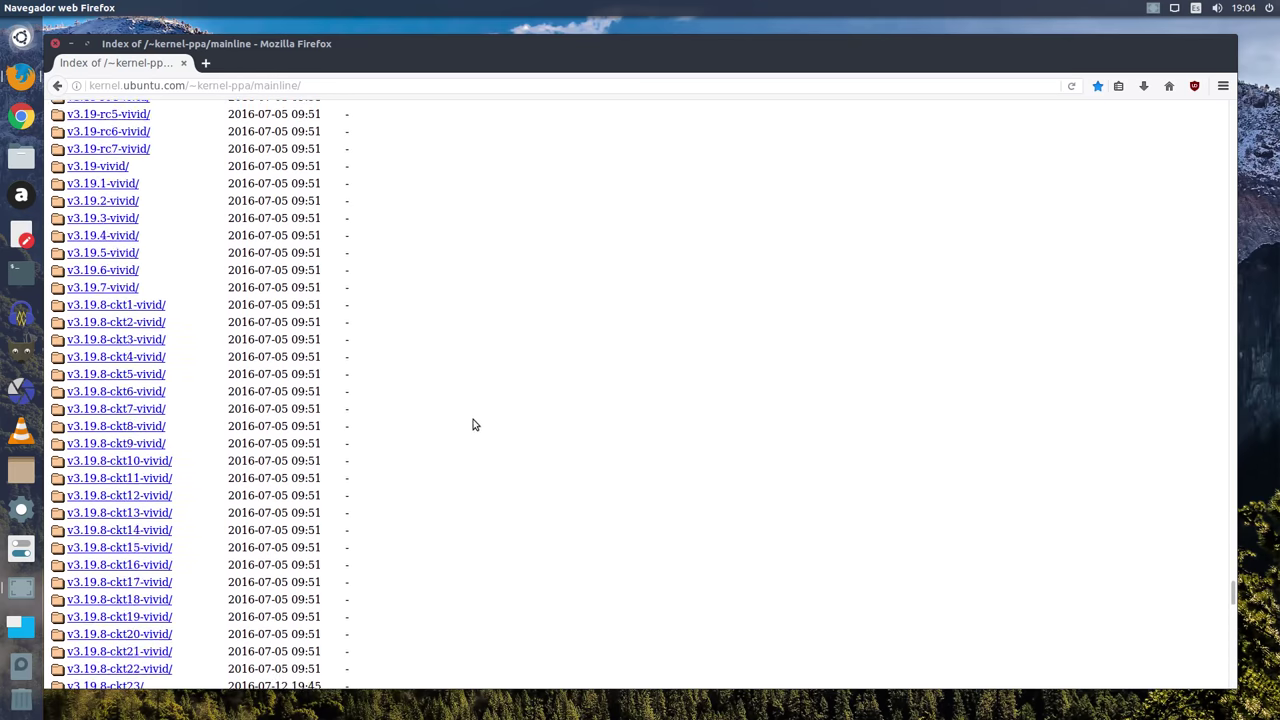
scroll(472, 426, "up", 20)
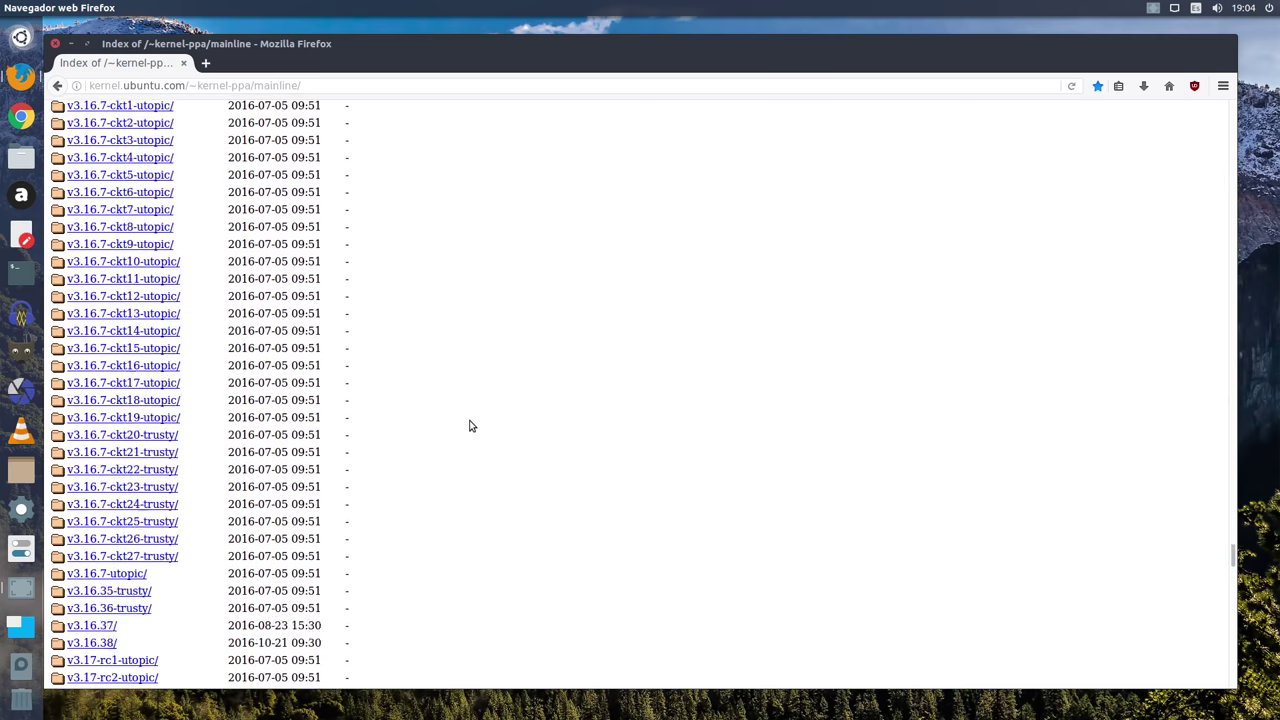
scroll(472, 426, "up", 6)
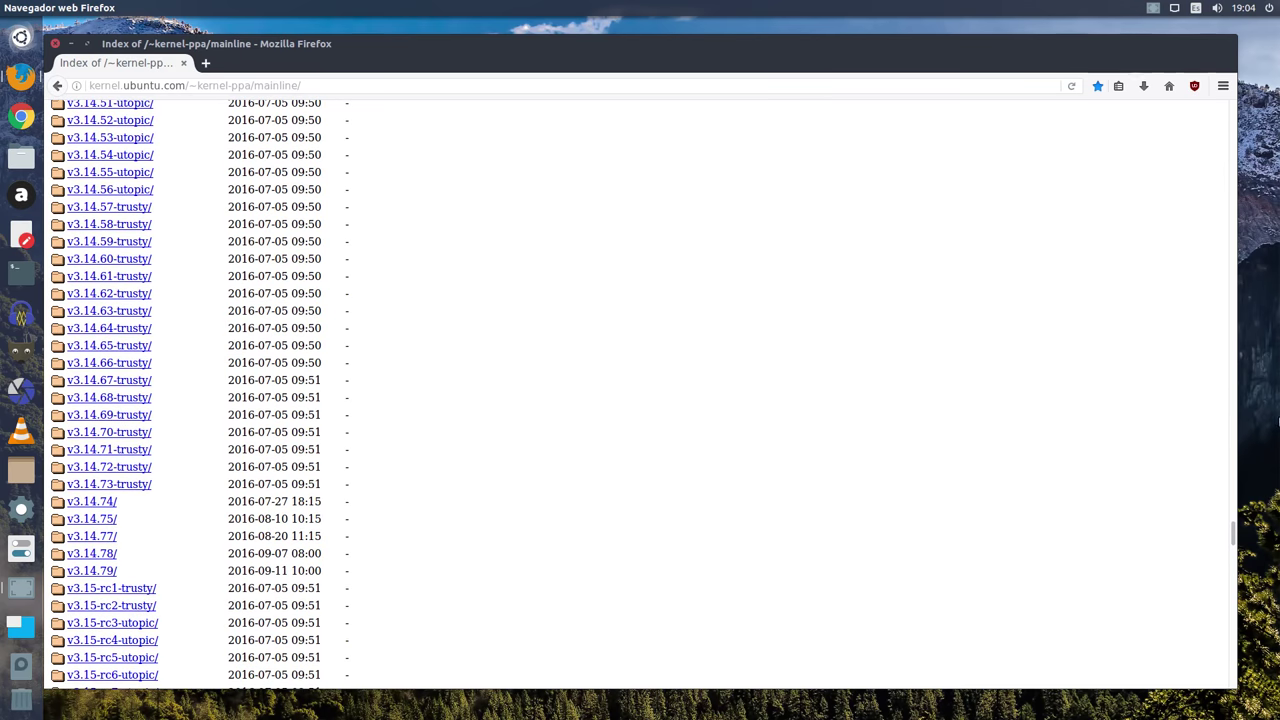
left_click_drag(1234, 549, 1228, 92)
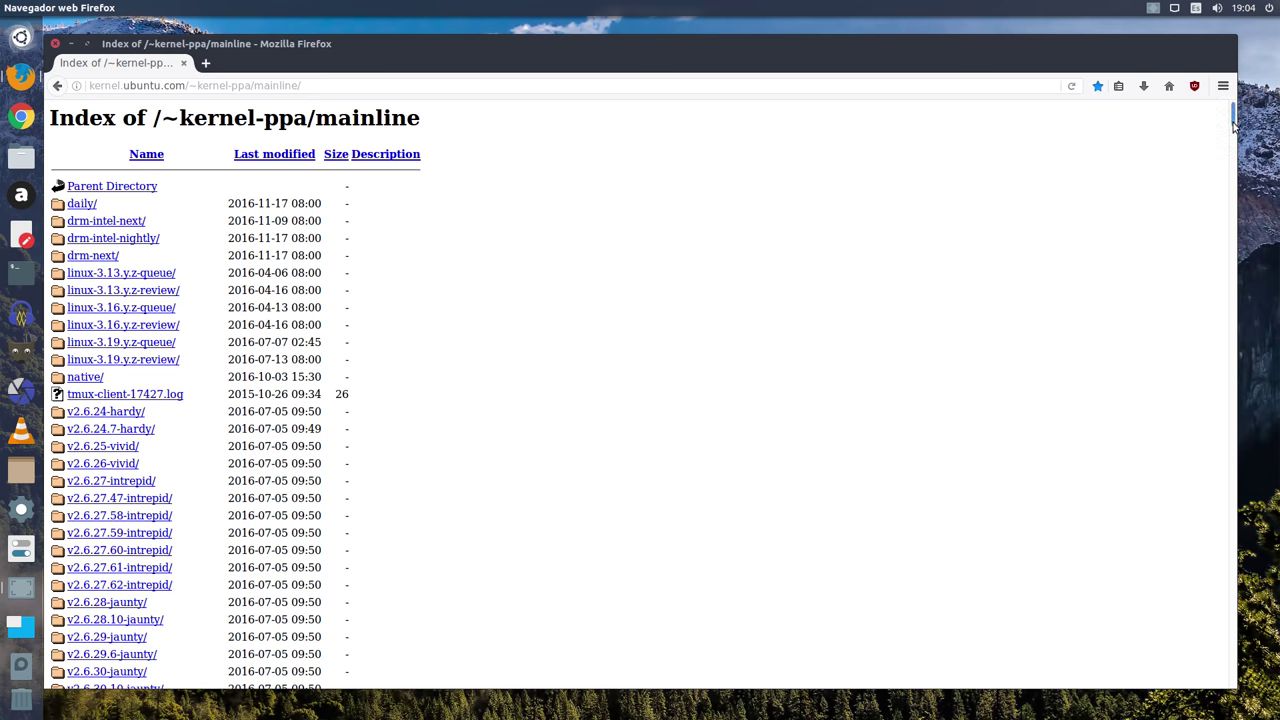
Open the v4.8.8 folder at the end of the mainline index and review its build files and .deb packages
left_click_drag(1234, 120, 1234, 675)
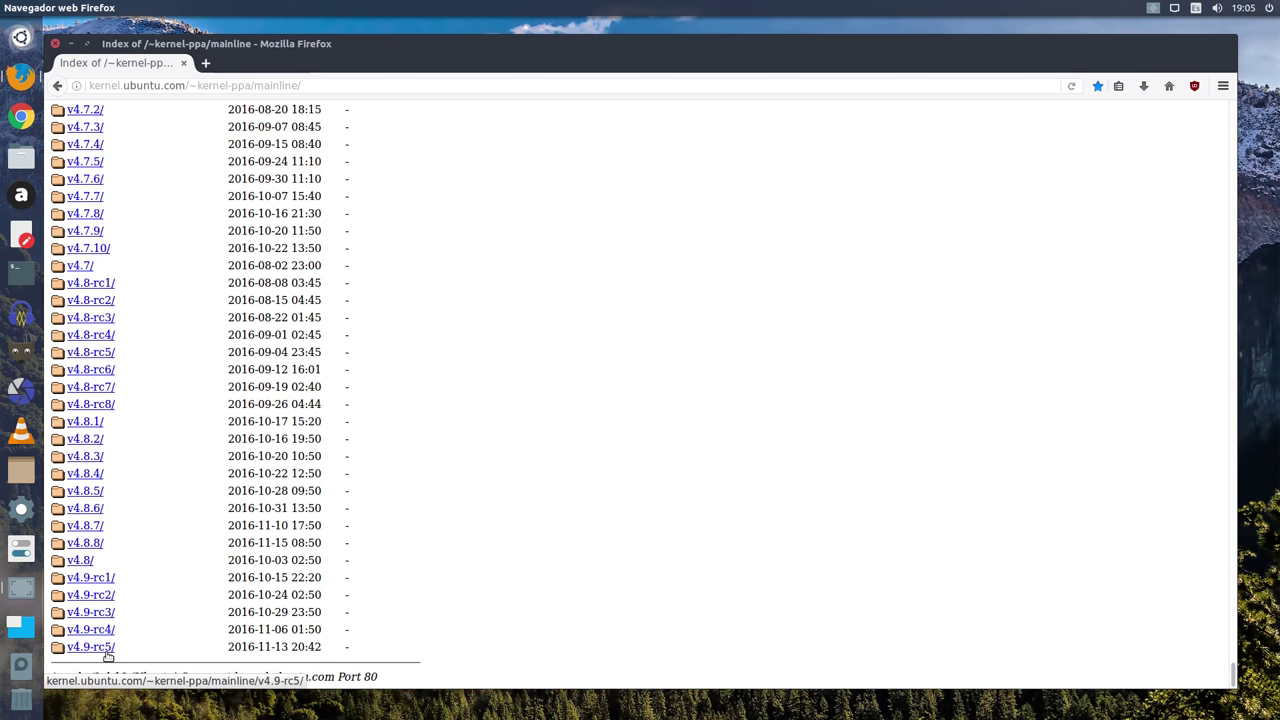
left_click(86, 545)
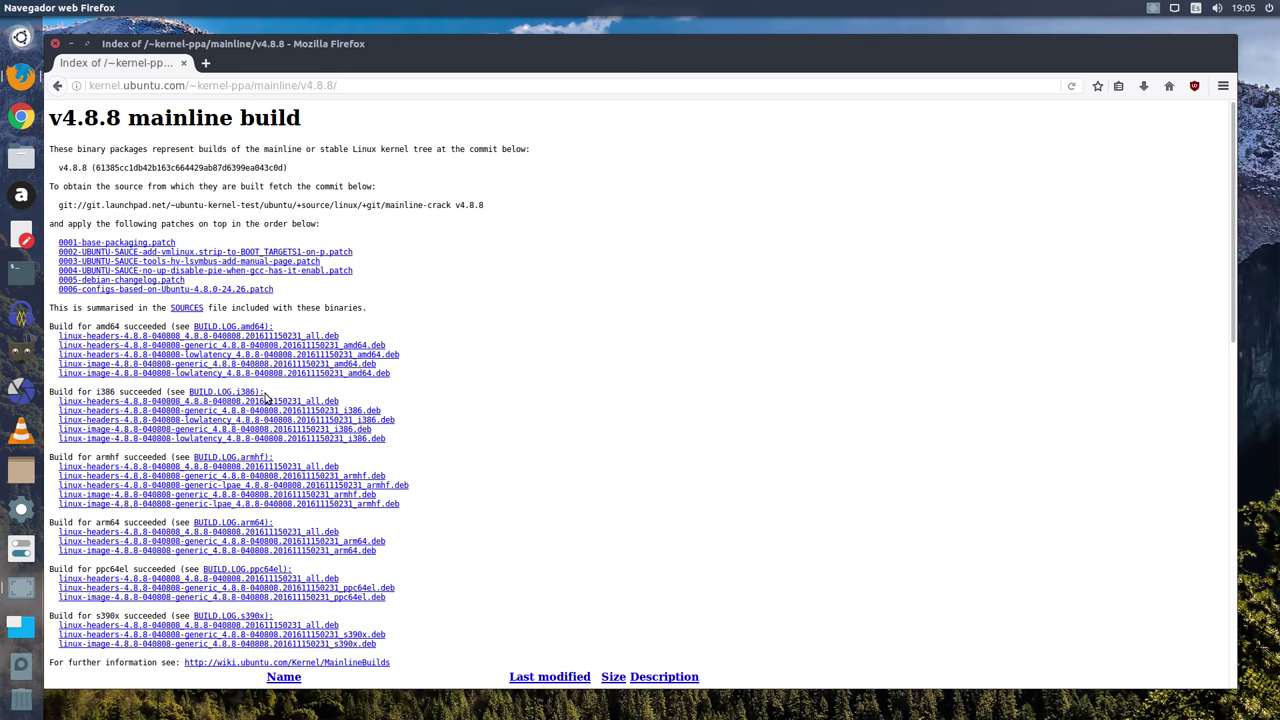
scroll(390, 385, "down", 10)
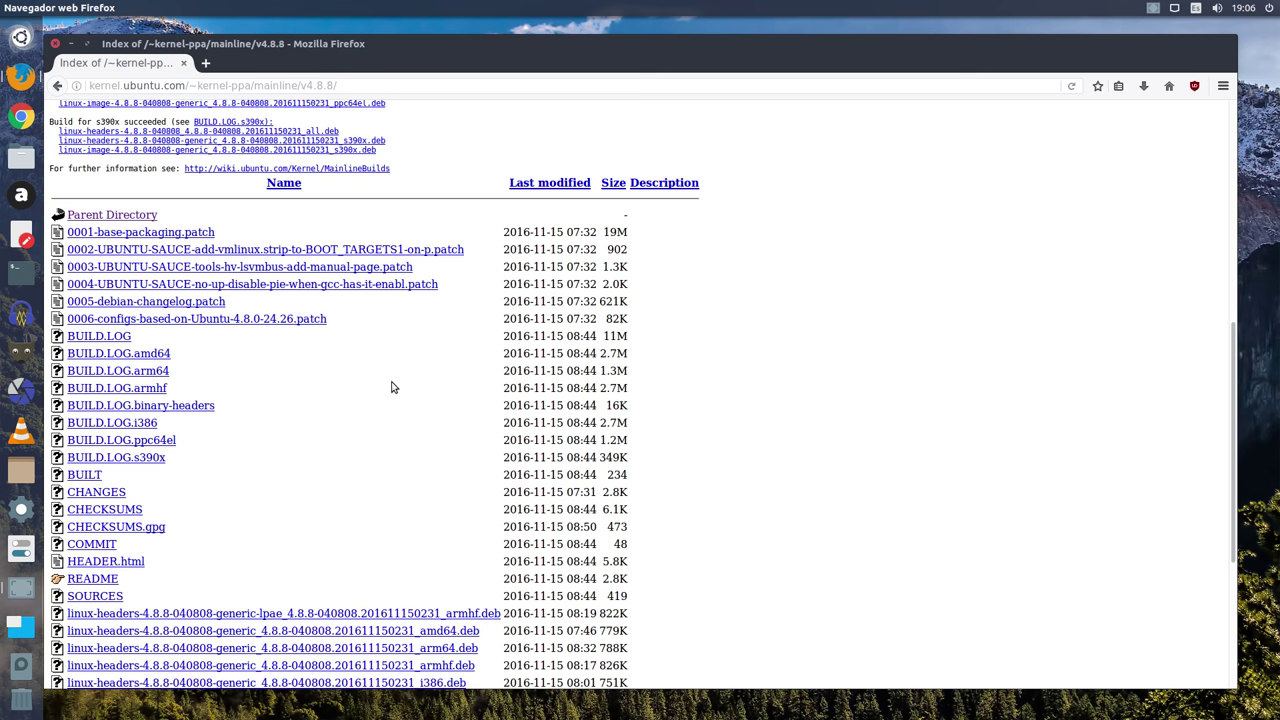
scroll(392, 387, "down", 5)
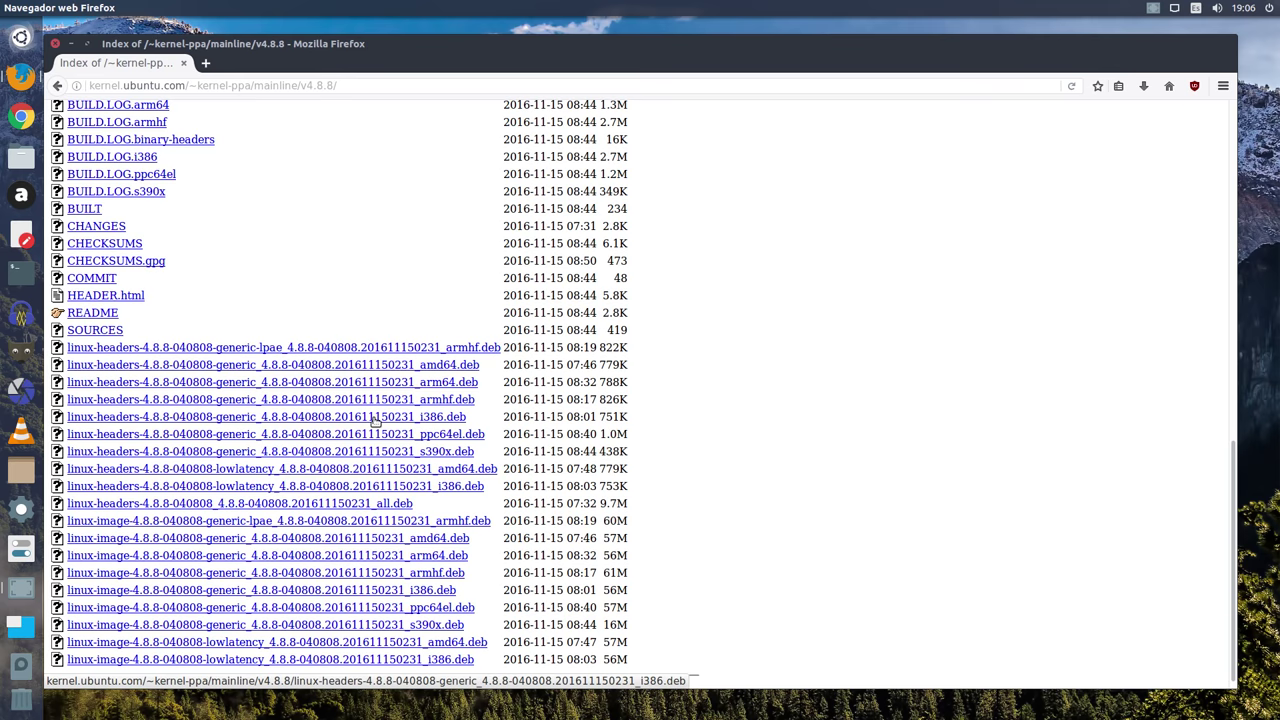
scroll(372, 422, "up", 10)
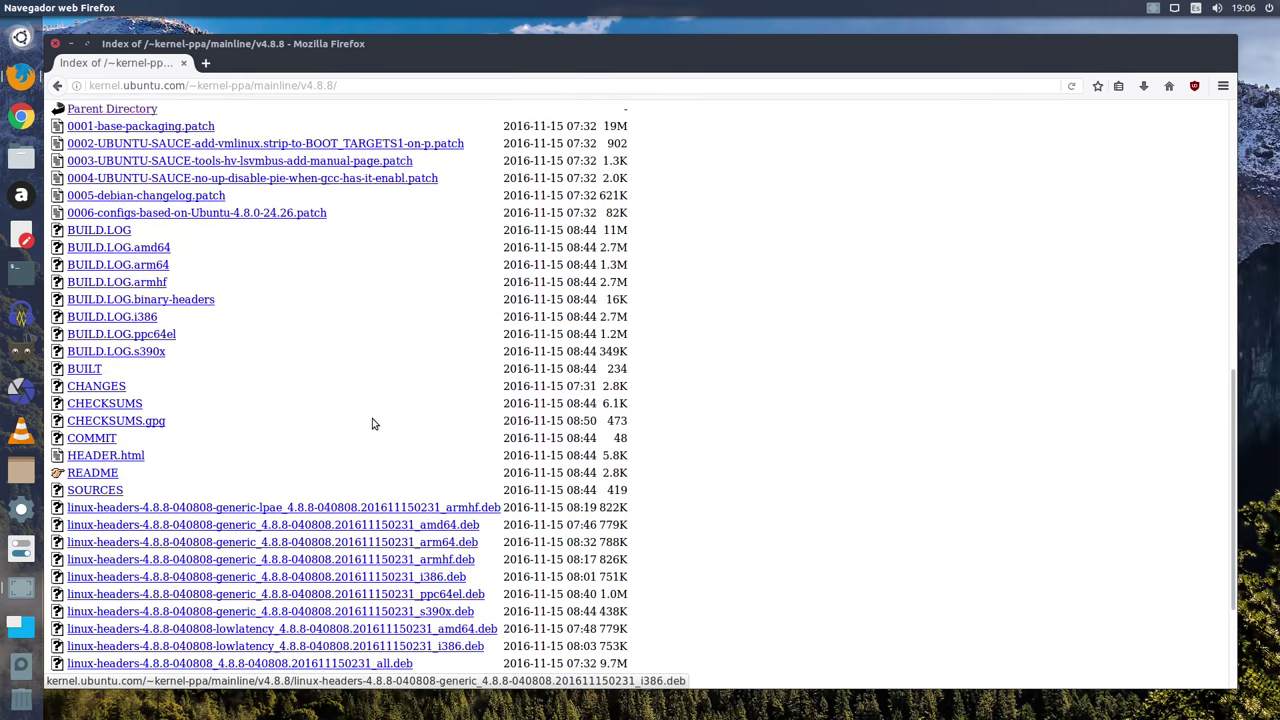
Open kernel.org in a new browser tab
left_click(208, 63)
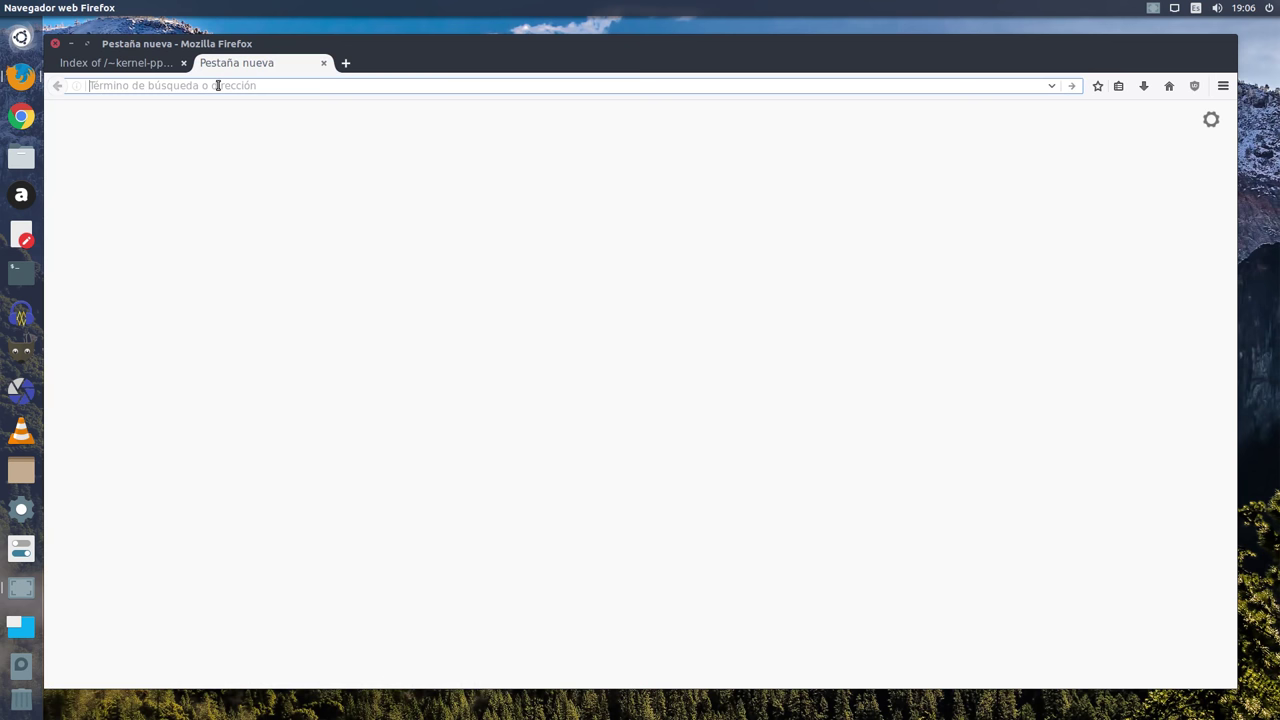
type("kernel.or")
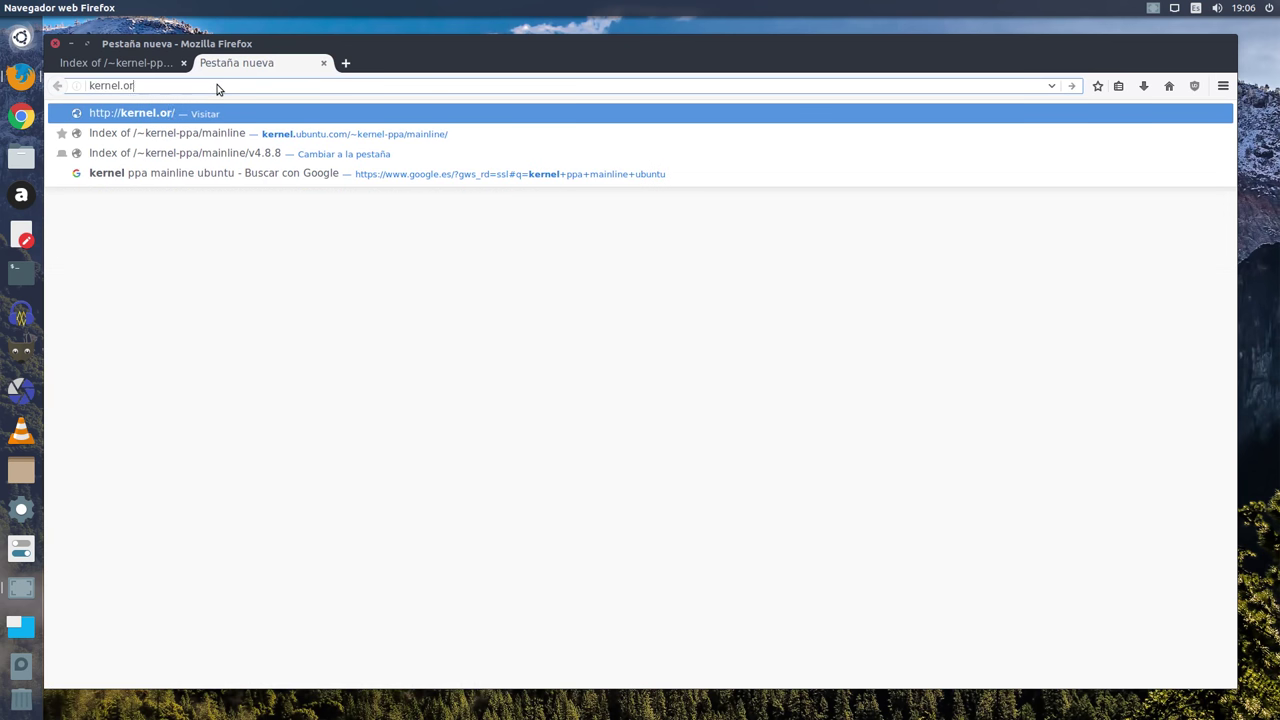
type("g")
key("Return")
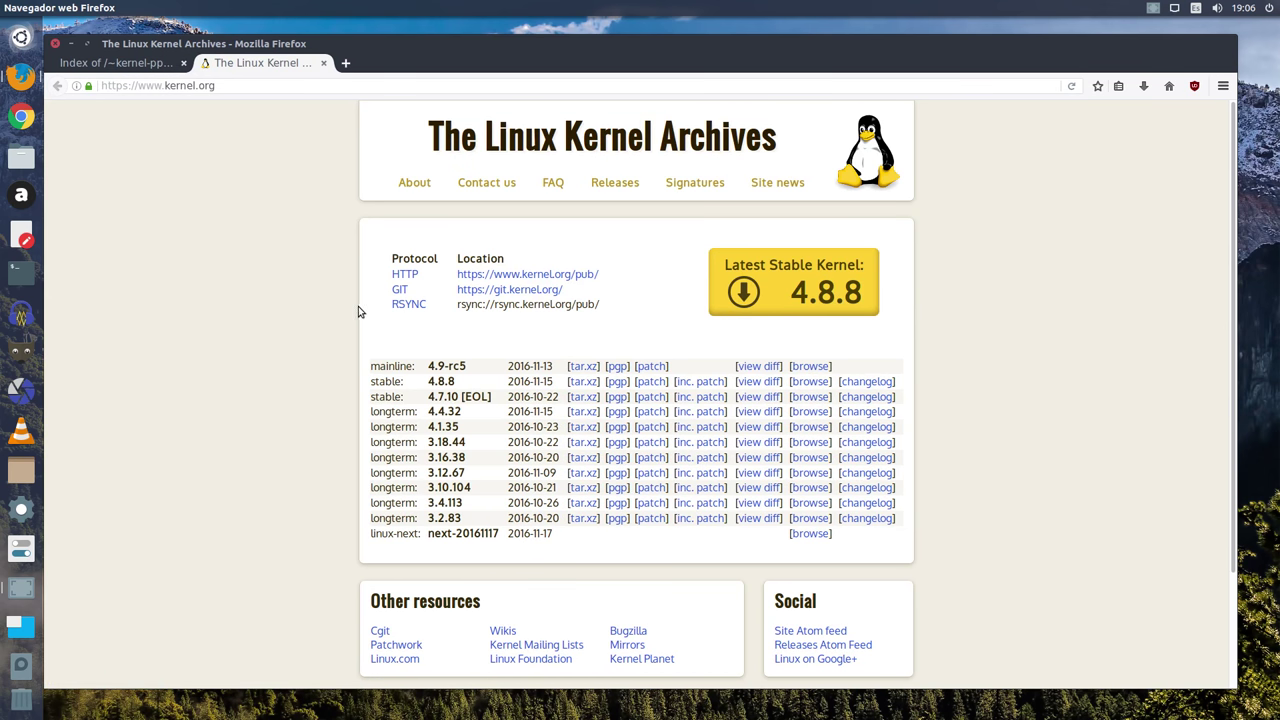
Return to the v4.8.8 mainline build page and save the generic amd64 linux-headers .deb package
left_click(133, 63)
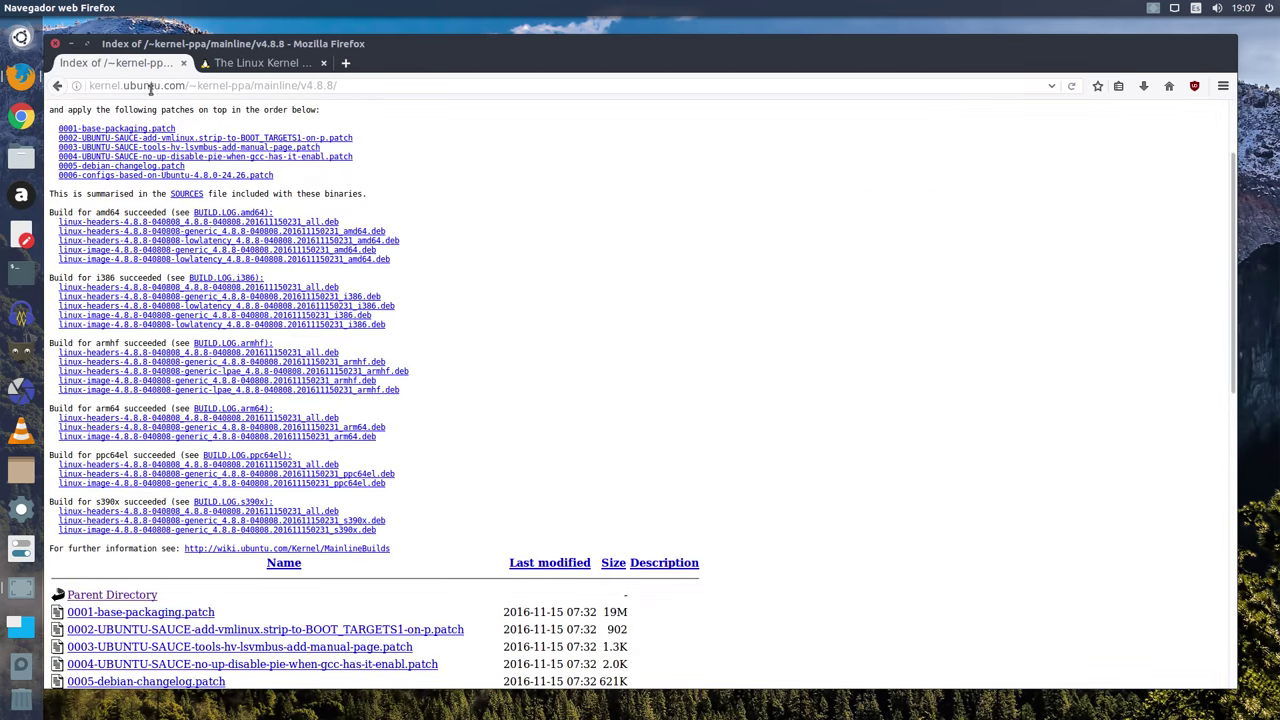
scroll(290, 300, "down", 6)
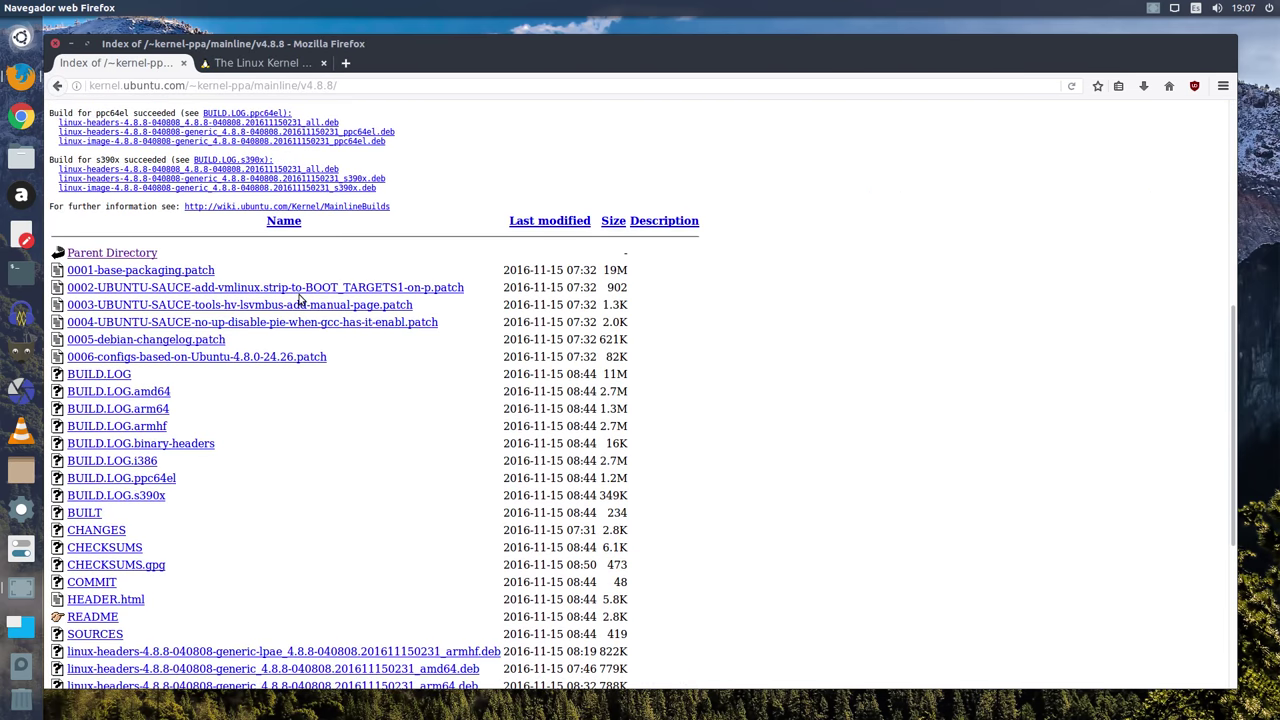
scroll(297, 299, "up", 8)
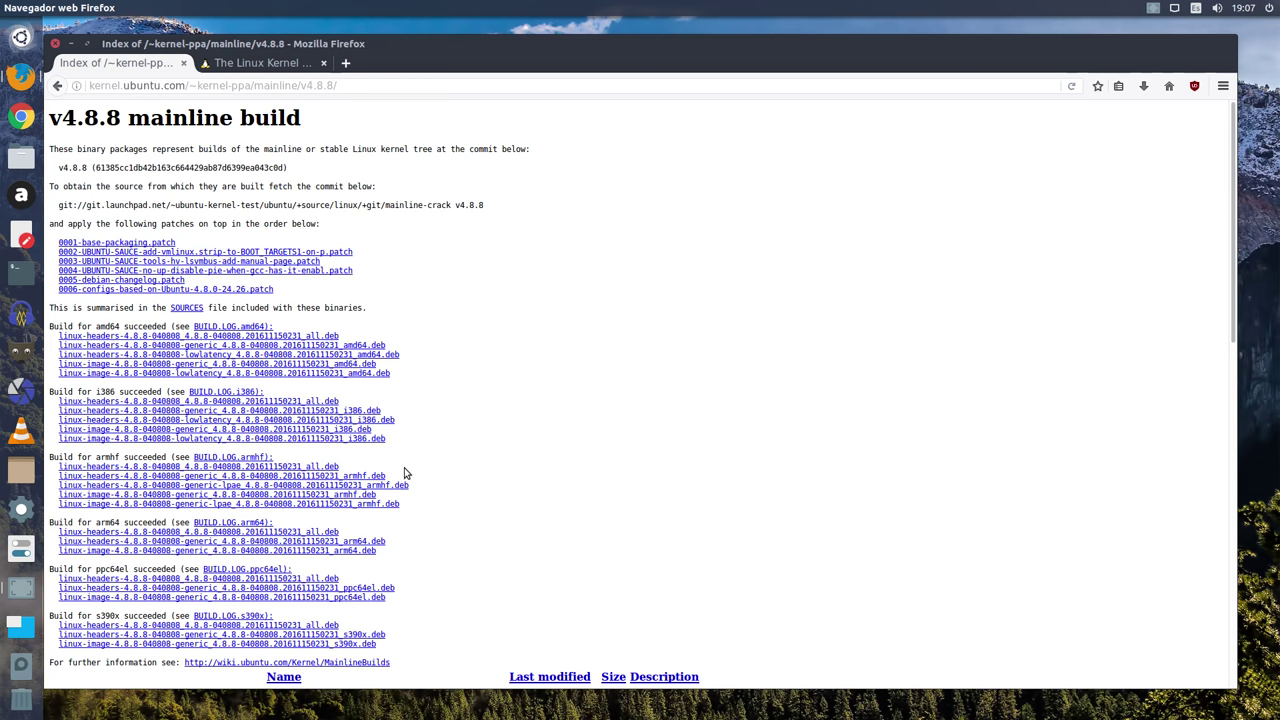
scroll(809, 449, "down", 6)
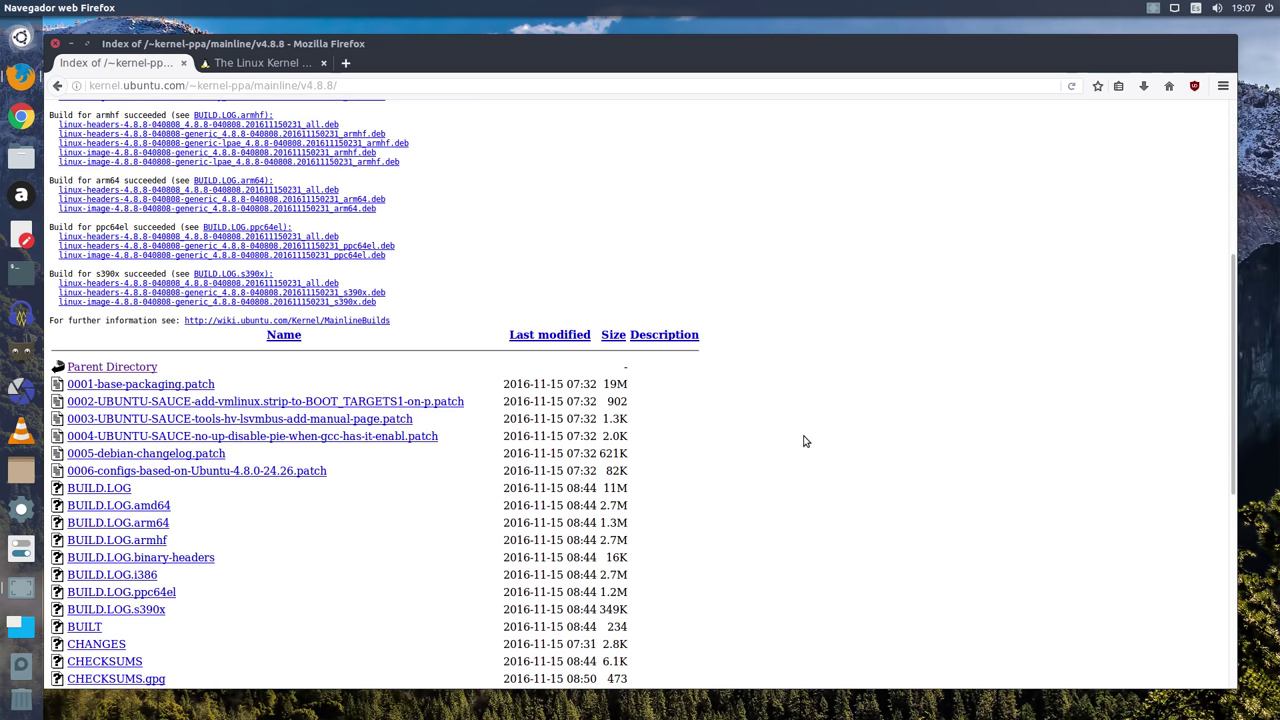
scroll(203, 503, "down", 7)
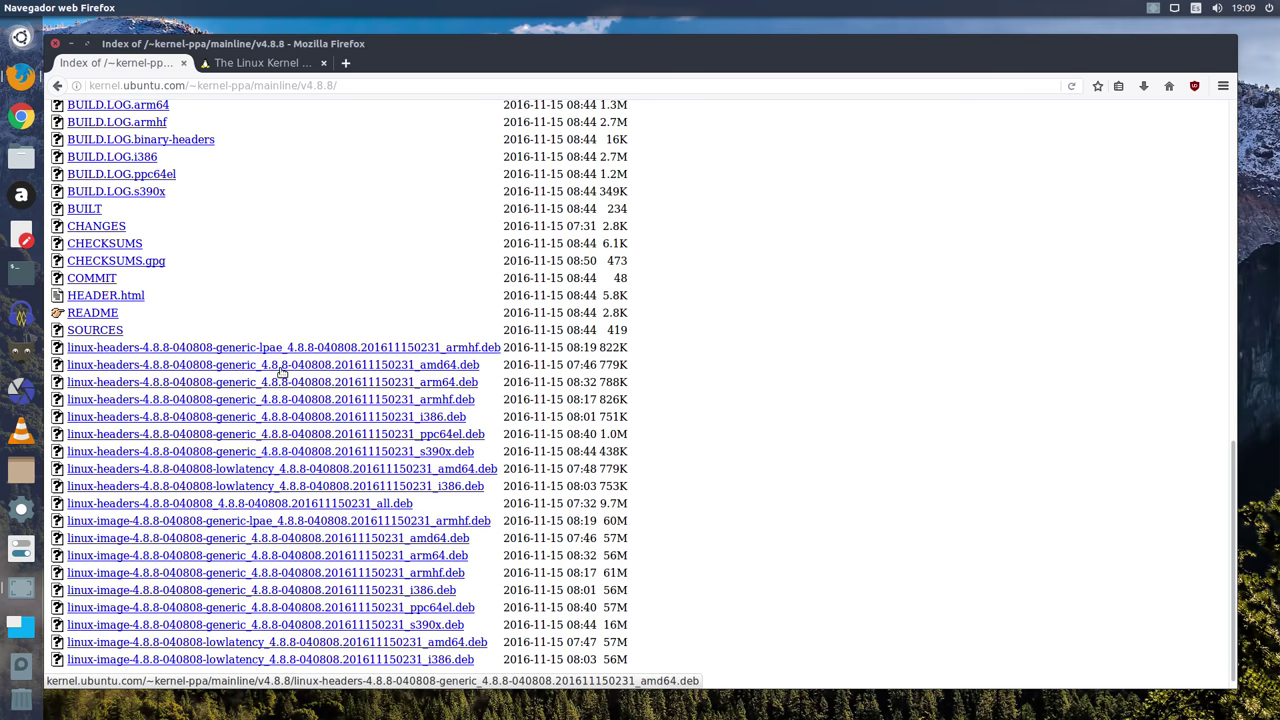
left_click(428, 367)
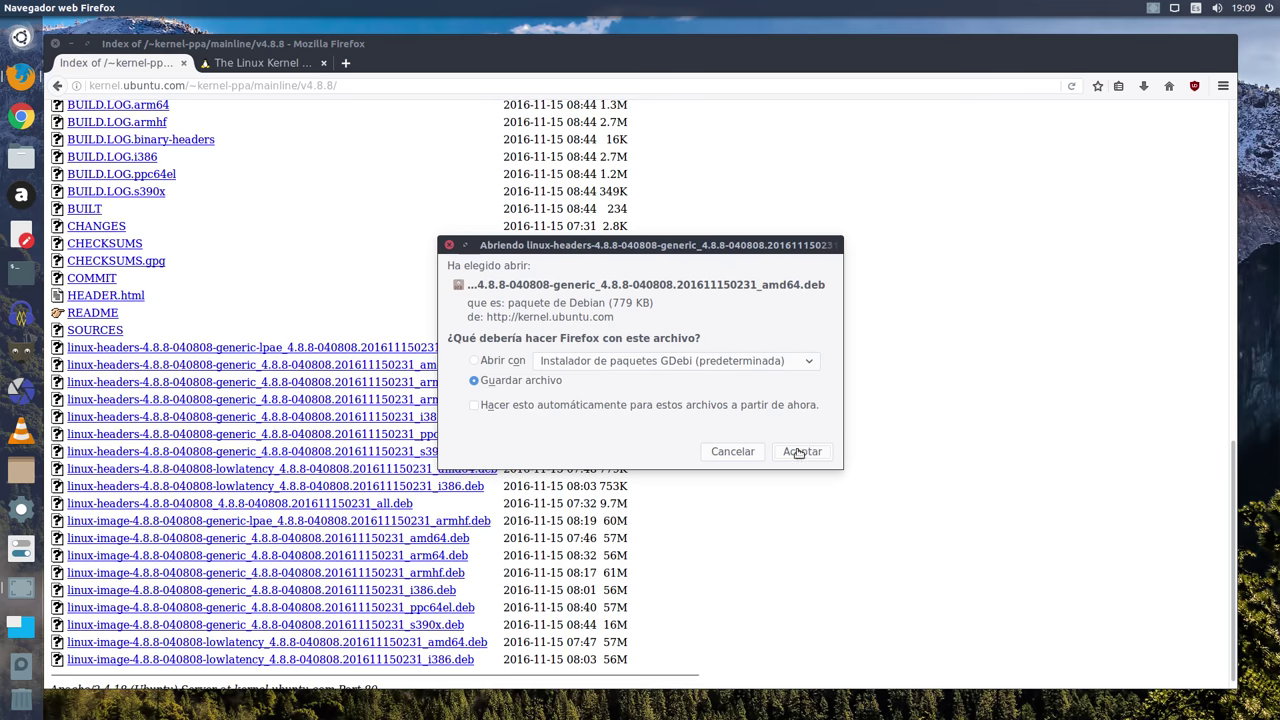
left_click(801, 451)
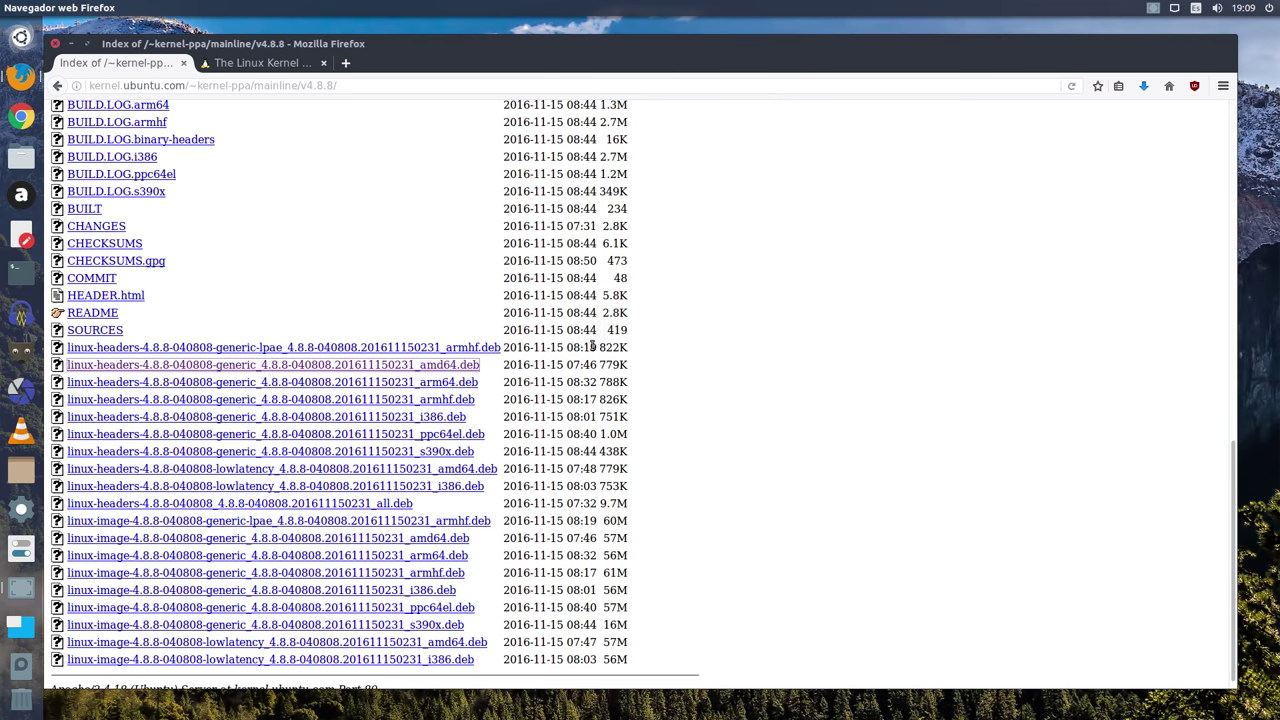
Save the 4.8.8 linux-headers package for all architectures and the generic amd64 linux-image package
scroll(440, 328, "down", 1)
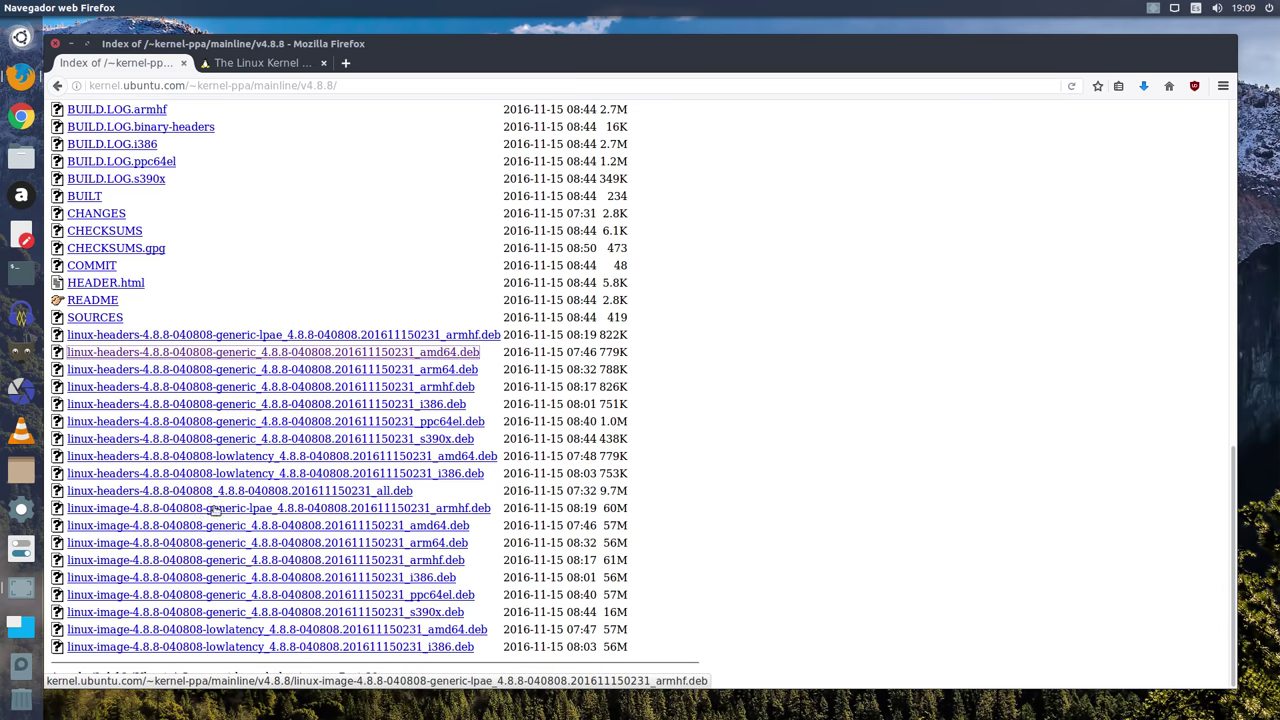
left_click(352, 489)
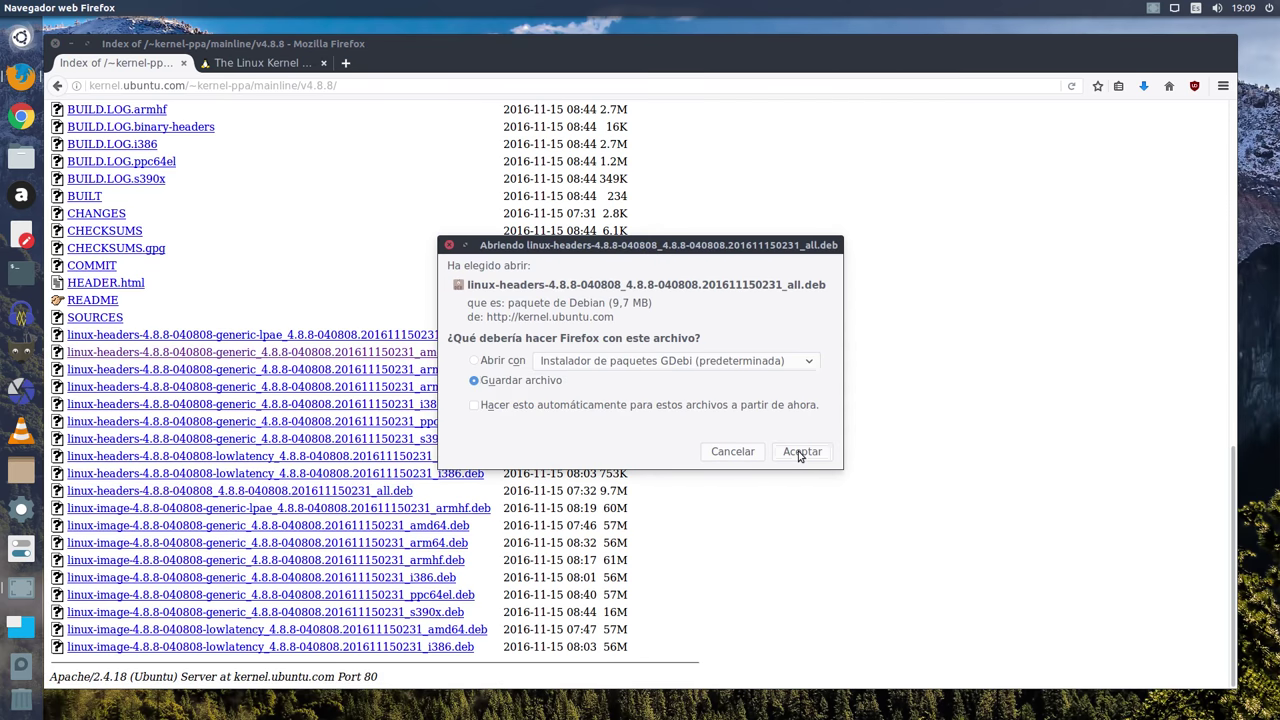
left_click(802, 452)
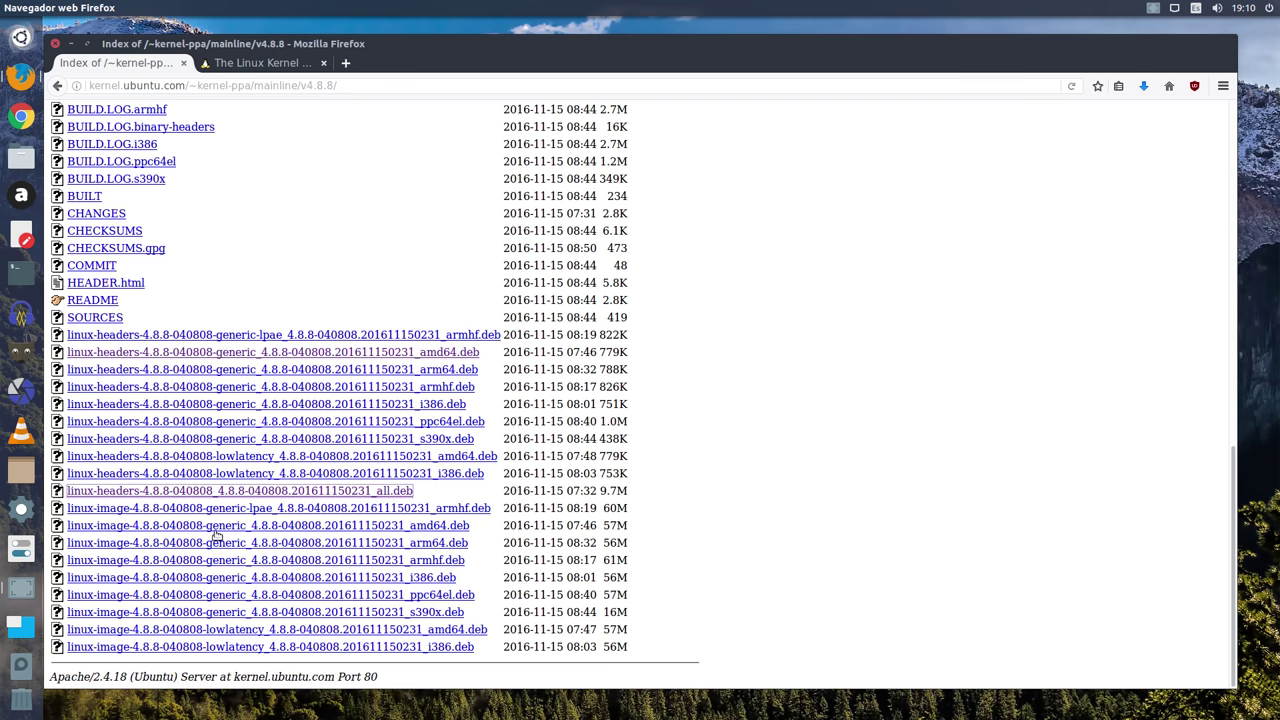
left_click(437, 527)
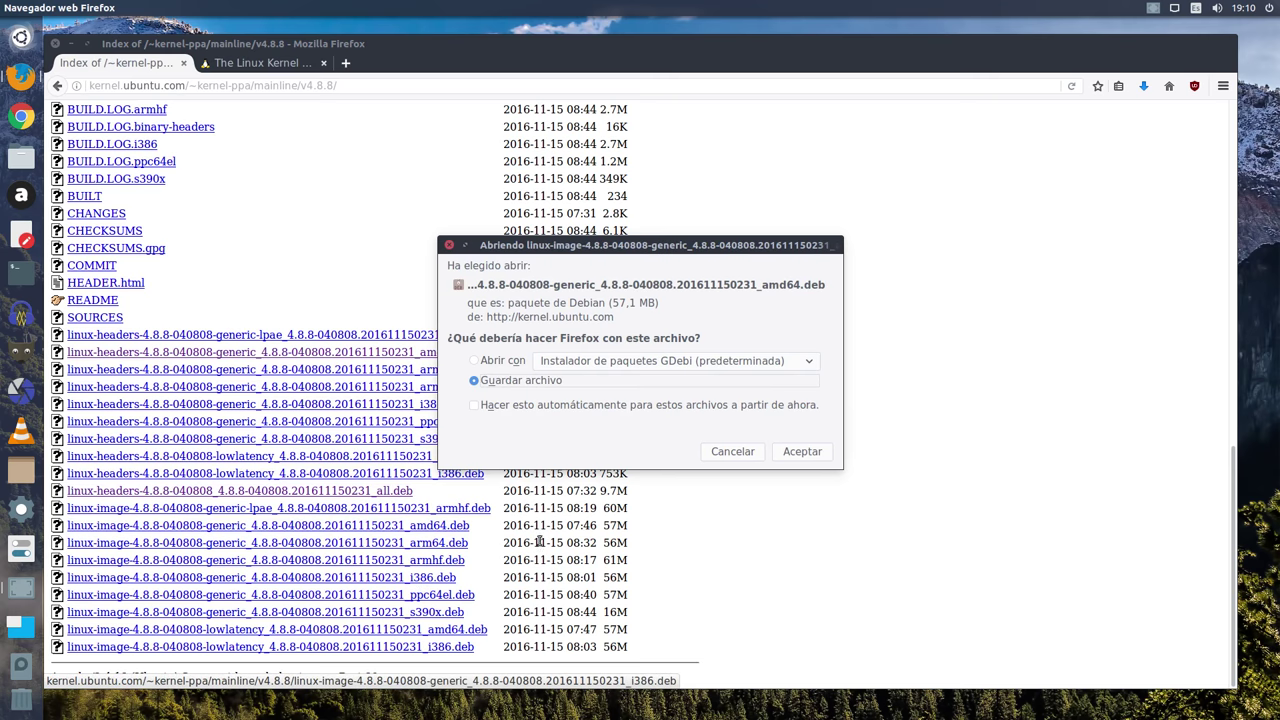
left_click(796, 453)
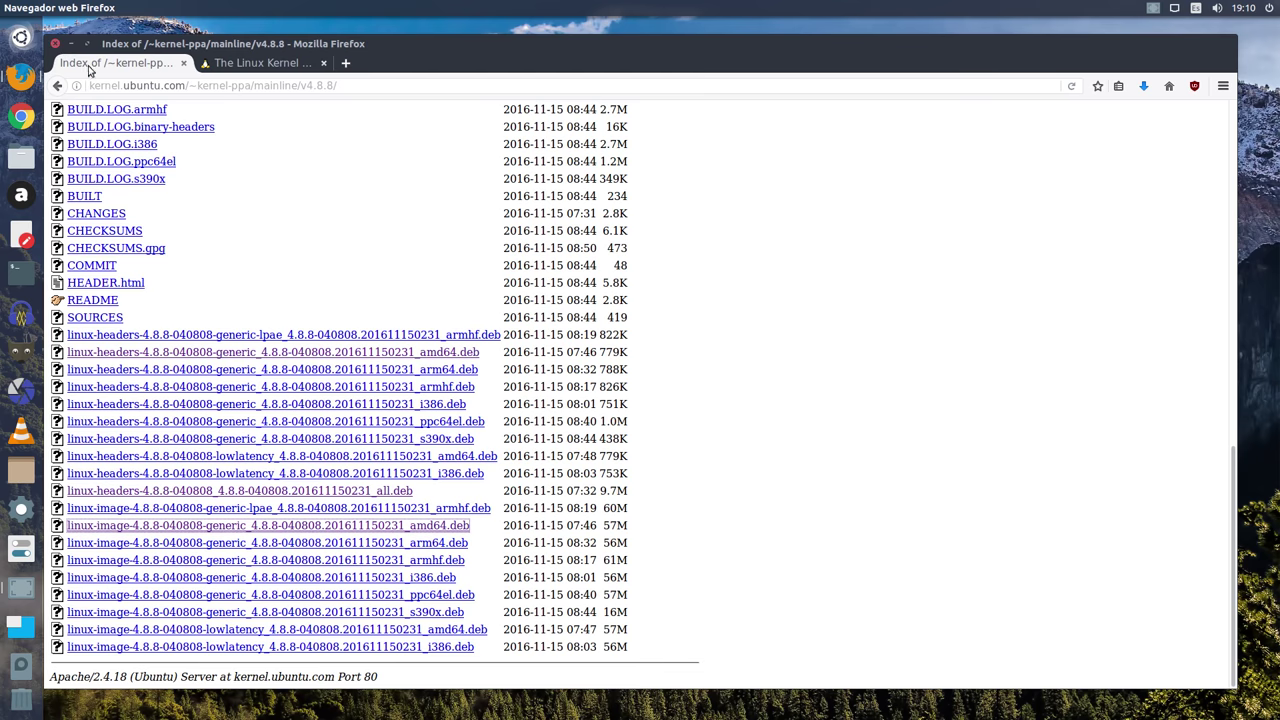
Go back to the mainline kernel index and point out its address, kernel.ubuntu.com/~kernel-ppa/mainline/
scroll(355, 483, "up", 6)
scroll(364, 376, "up", 8)
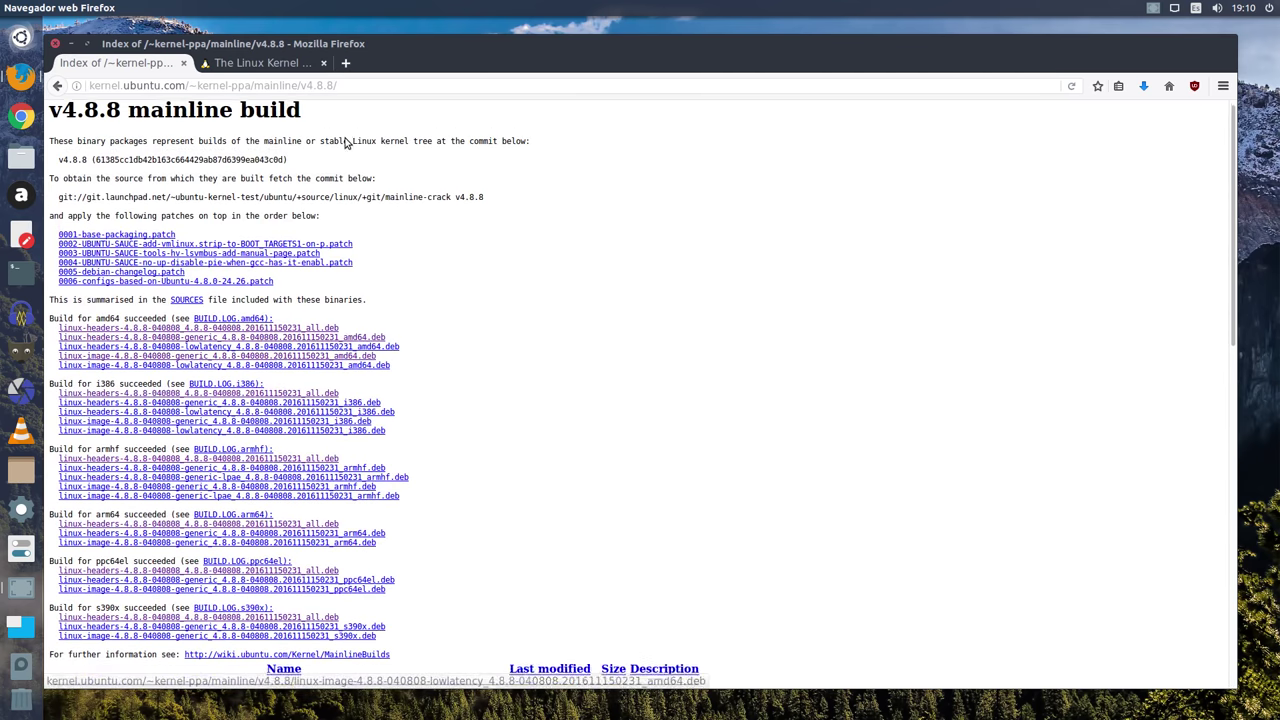
left_click(350, 86)
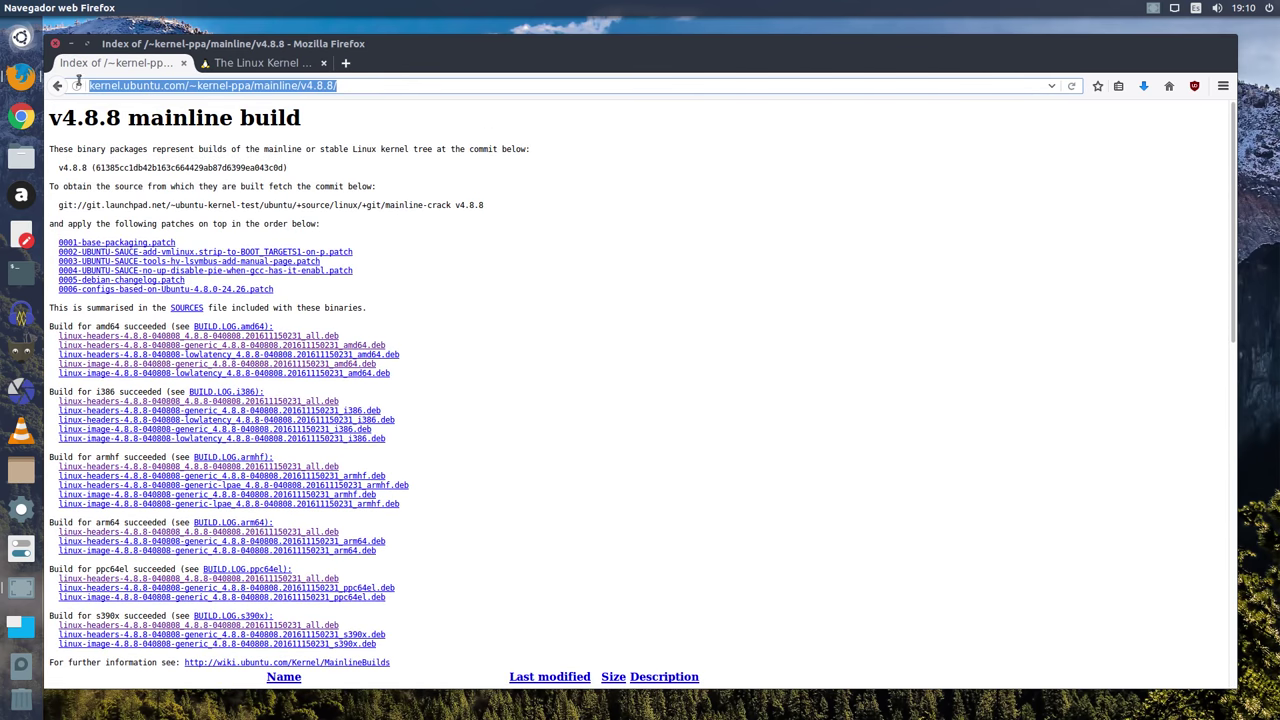
left_click(57, 85)
scroll(85, 122, "up", 8)
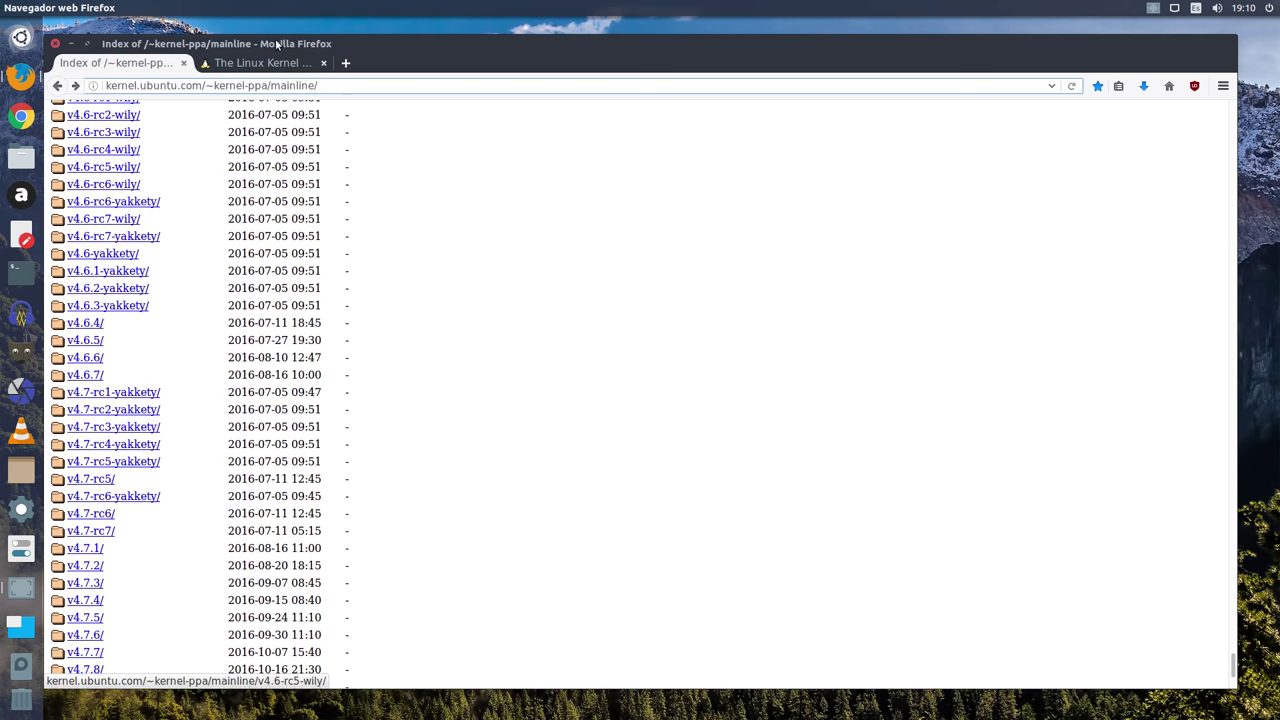
left_click_drag(322, 86, 101, 82)
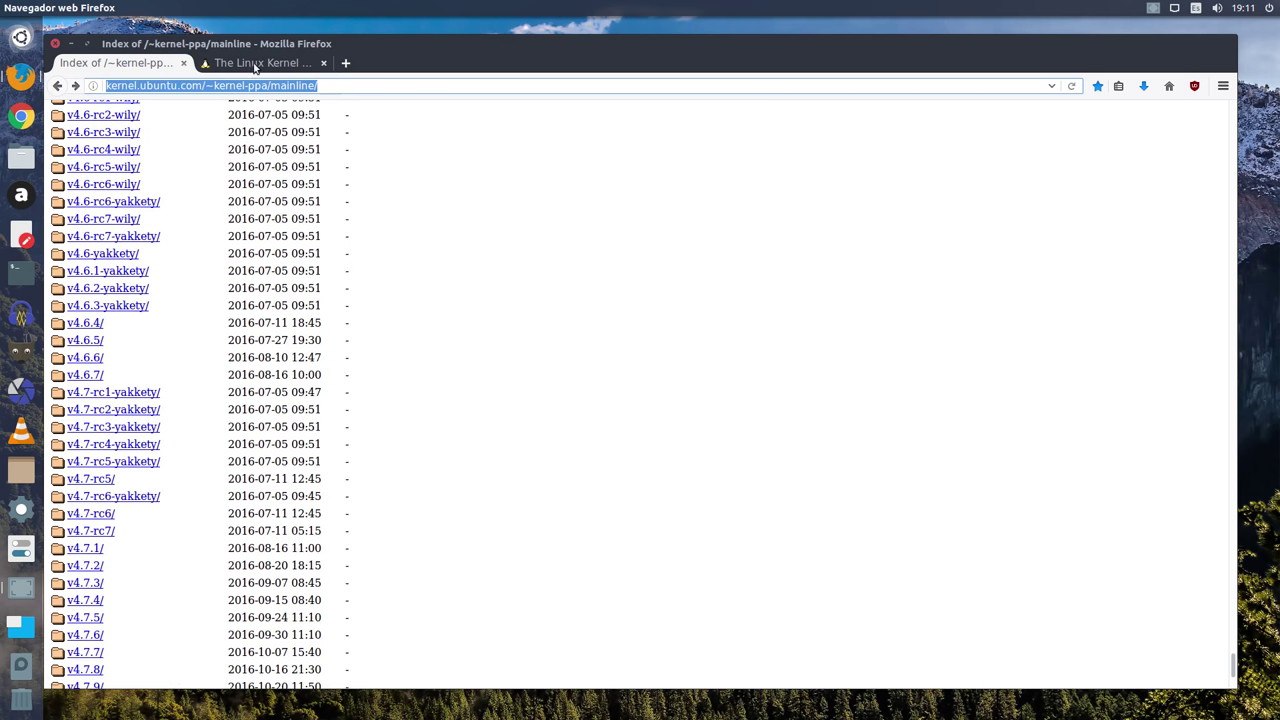
left_click(392, 146)
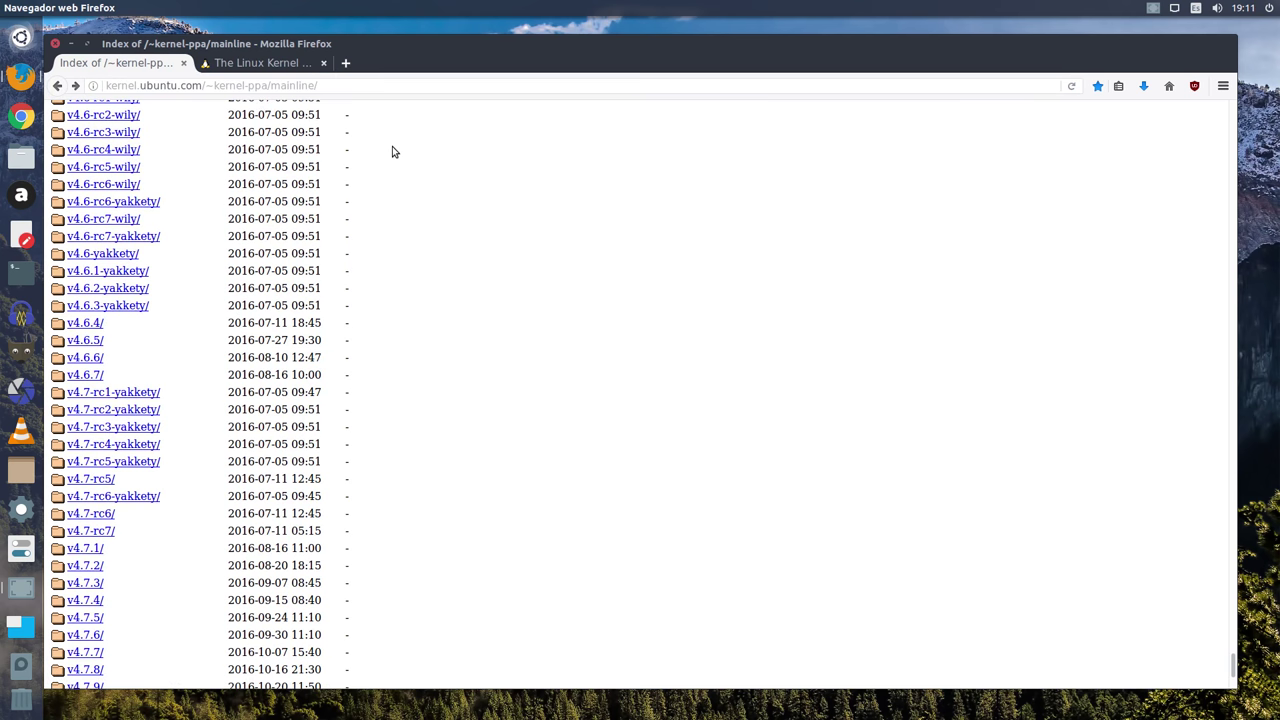
Close Firefox with both tabs, switch to the file manager and check the saved .deb files in the Descargas folder
left_click(55, 43)
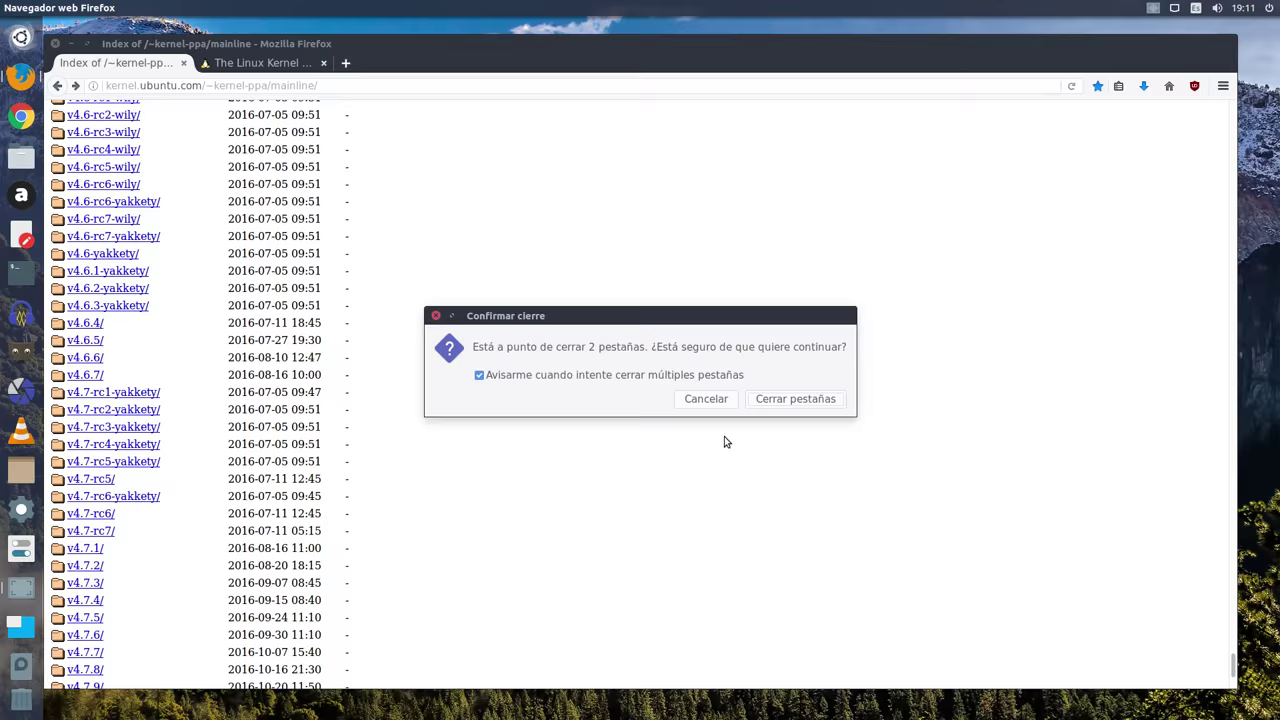
left_click(777, 401)
left_click(17, 158)
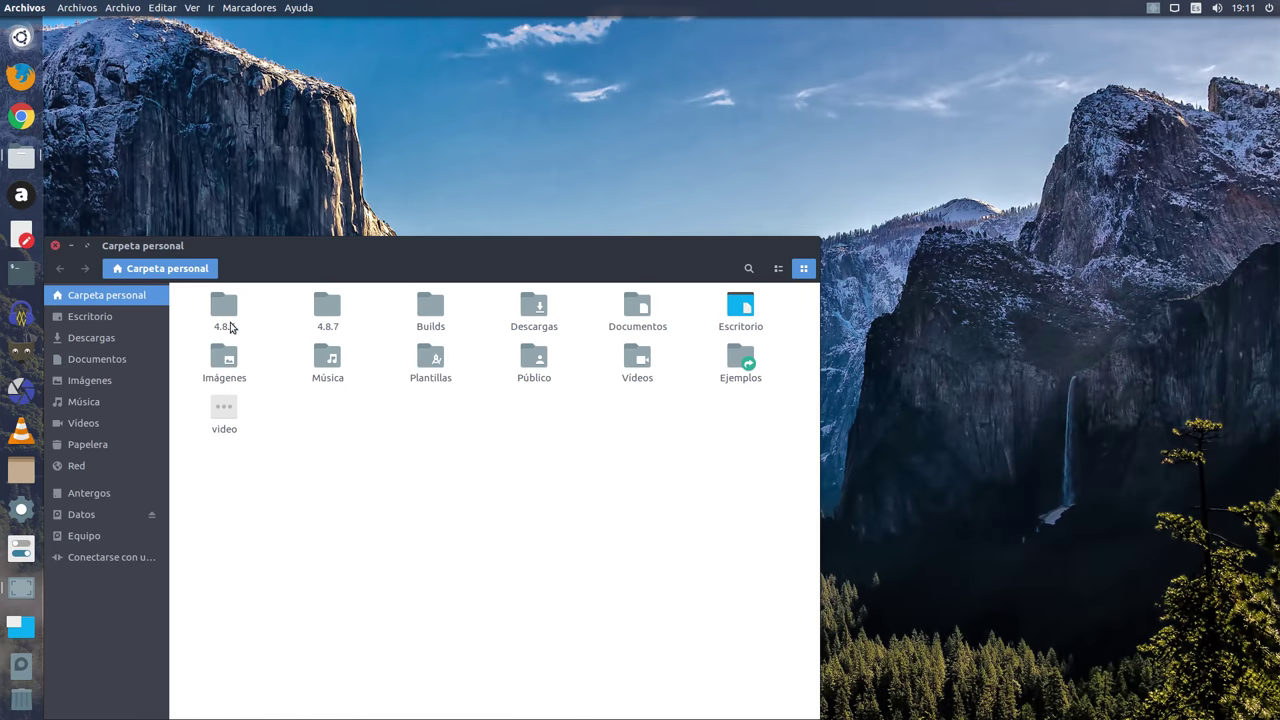
left_click_drag(362, 254, 442, 173)
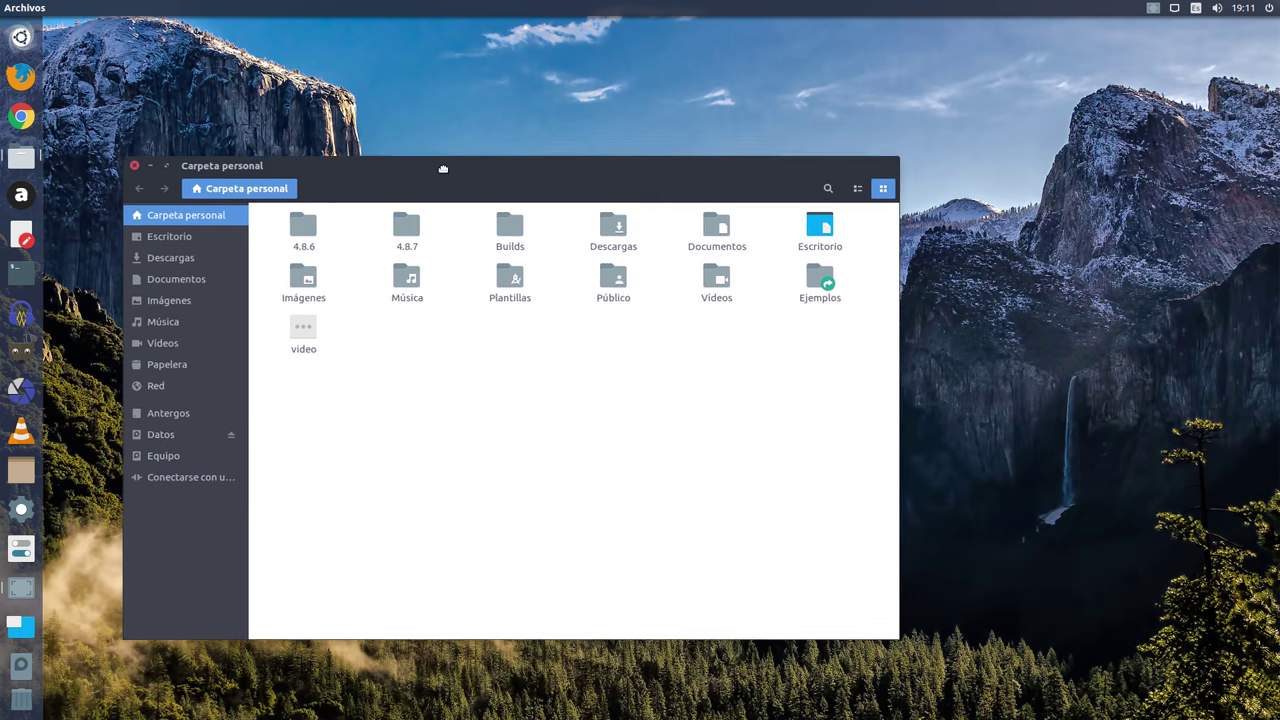
double_click(605, 231)
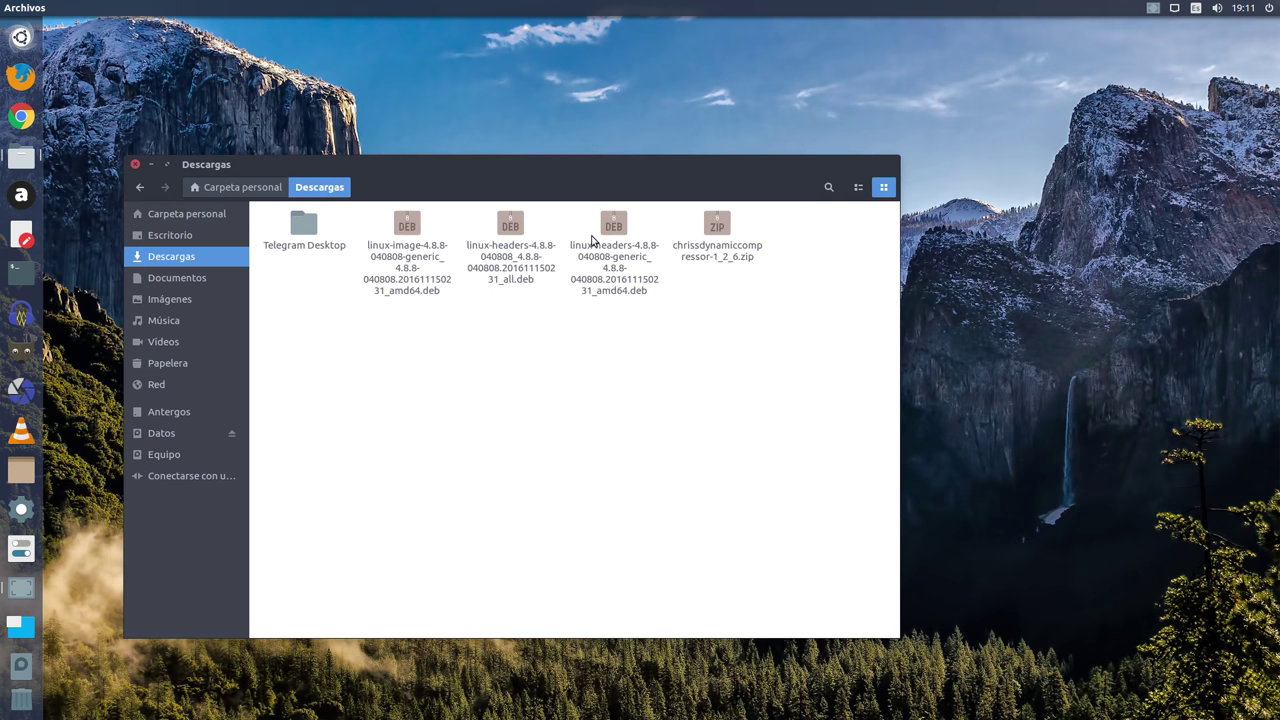
left_click_drag(537, 167, 536, 136)
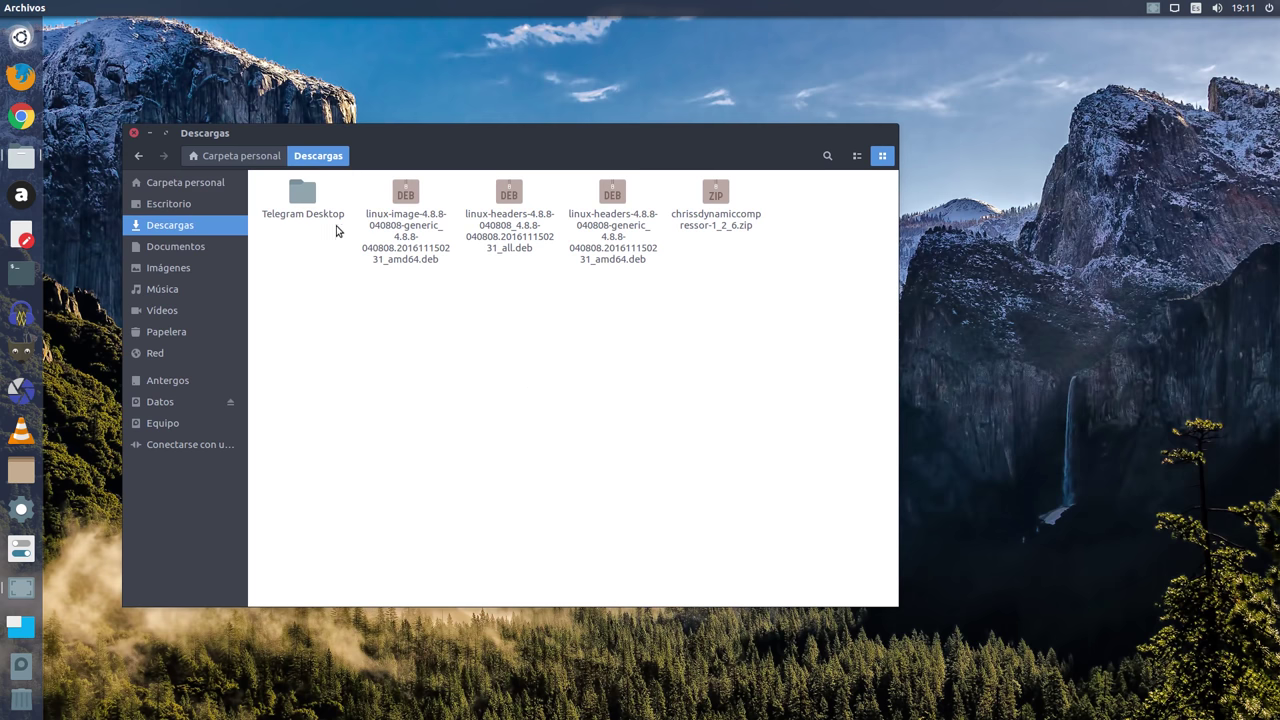
left_click(730, 226)
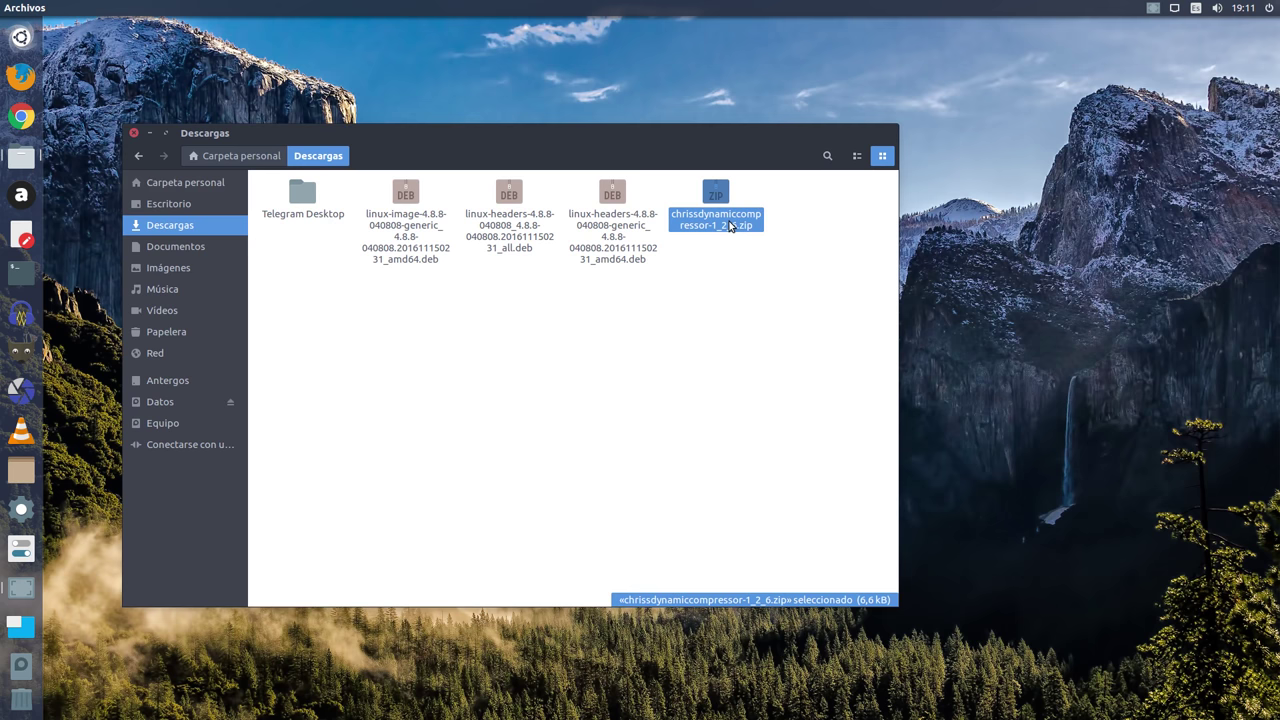
left_click(598, 236)
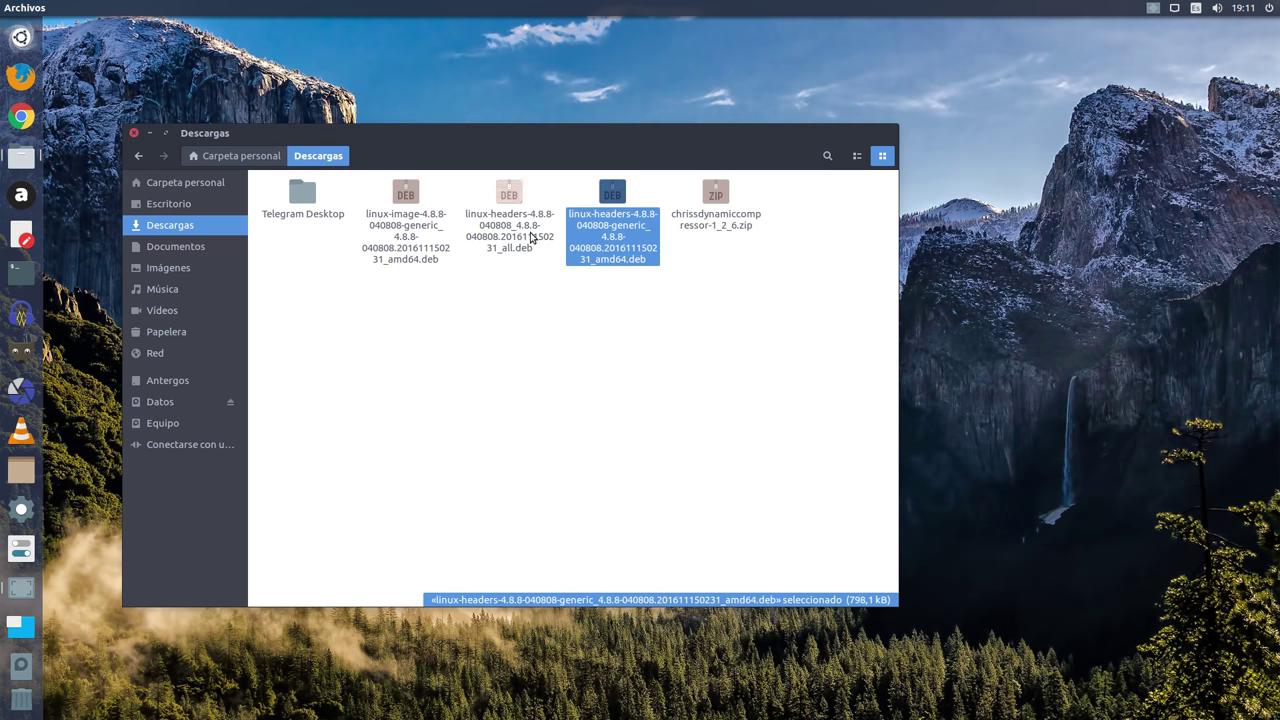
left_click(489, 328)
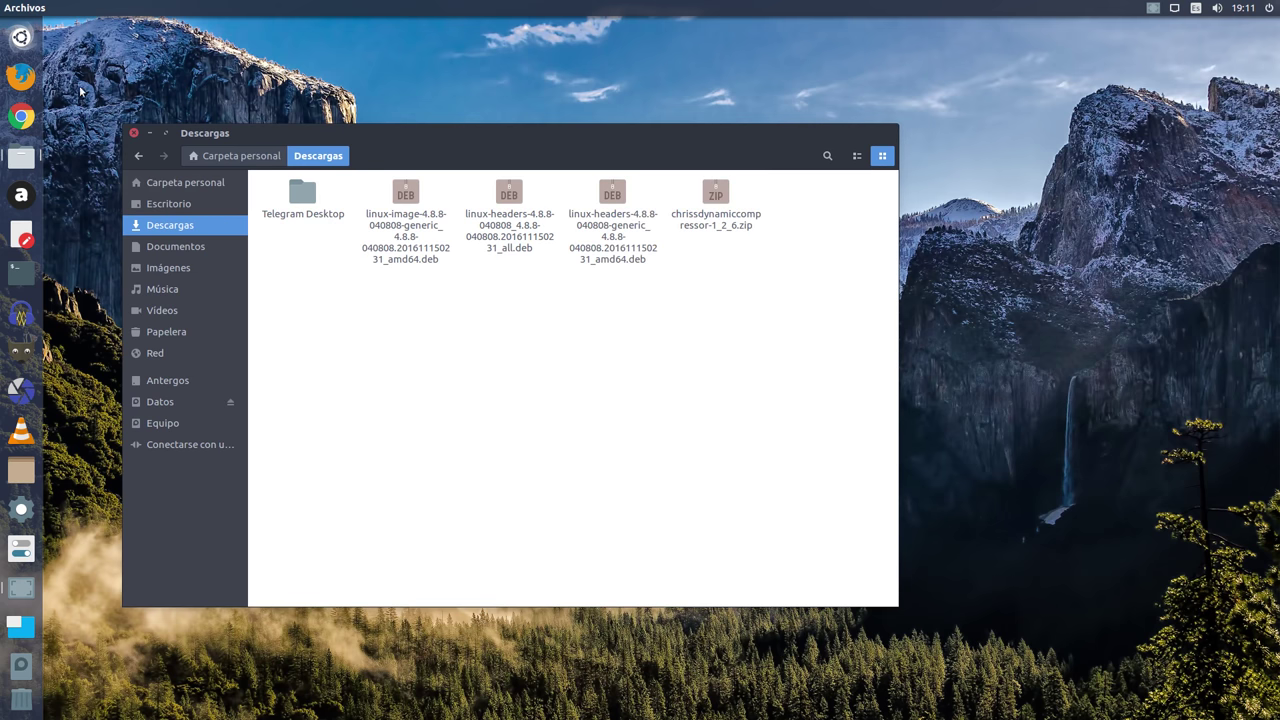
Open a second file manager window on the home folder and arrange it so both windows are accessible
left_click(78, 8)
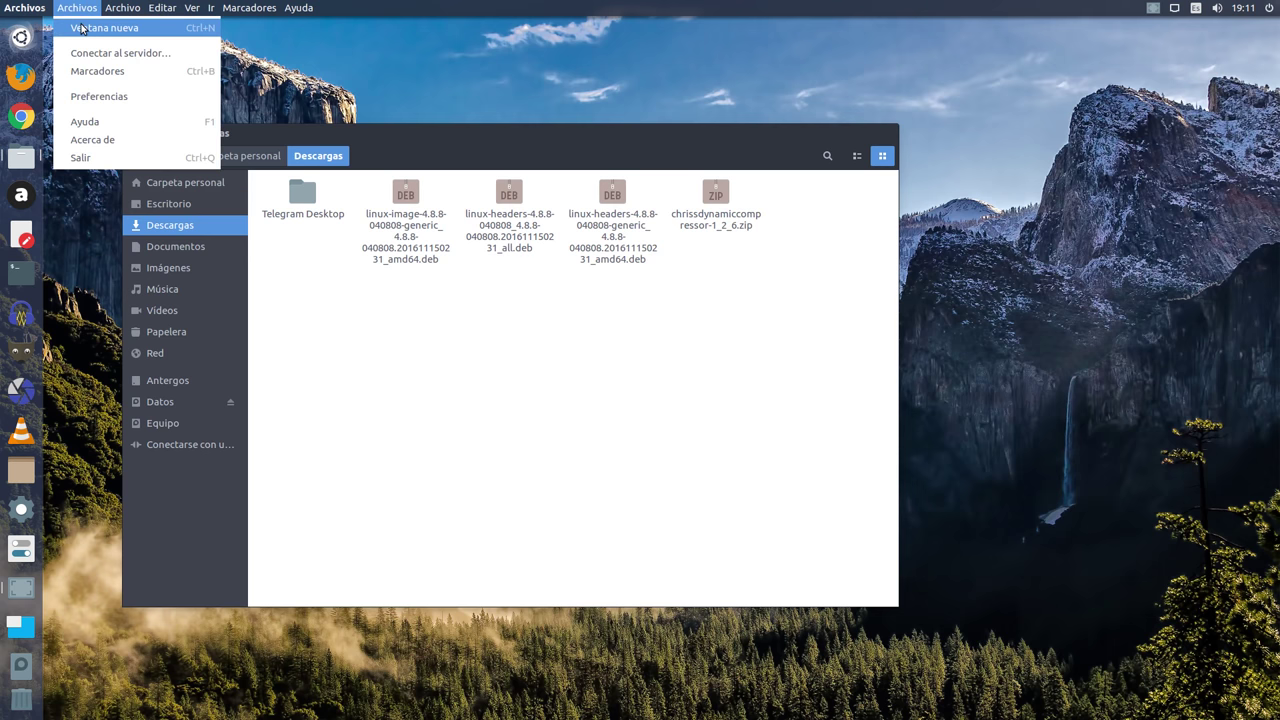
left_click(82, 28)
left_click_drag(397, 268, 745, 224)
left_click_drag(580, 131, 541, 77)
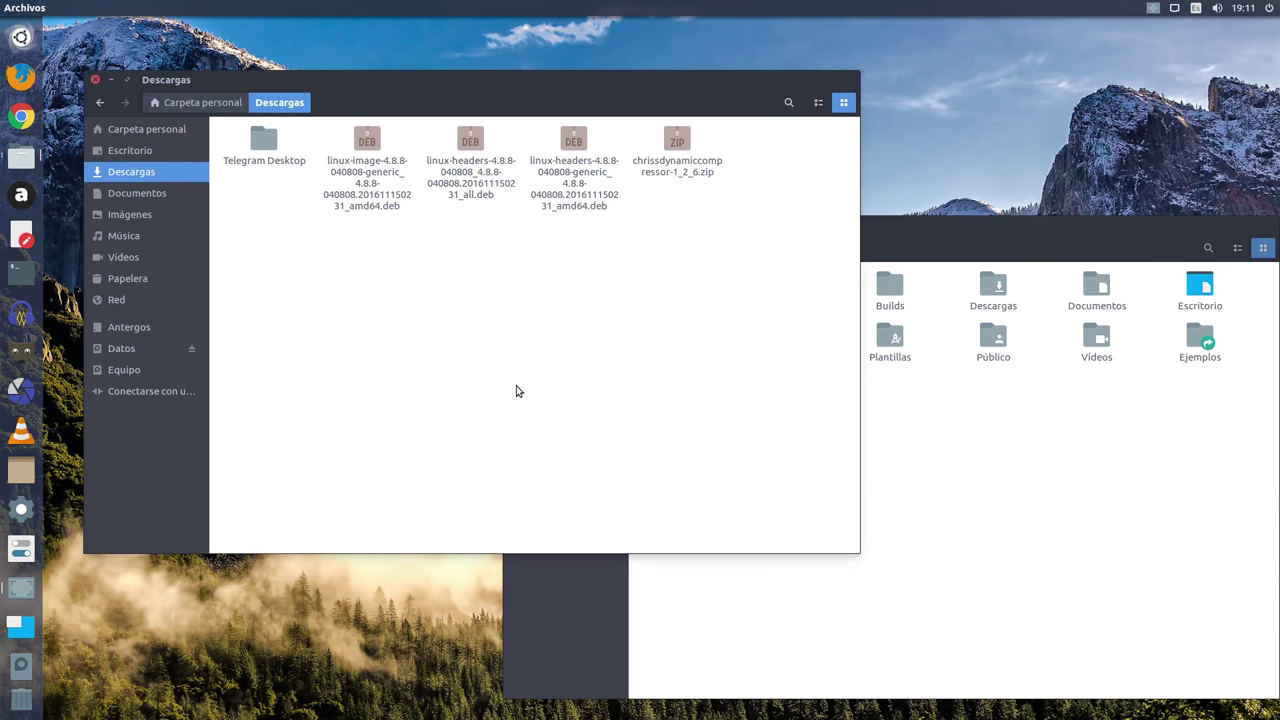
left_click_drag(884, 236, 795, 263)
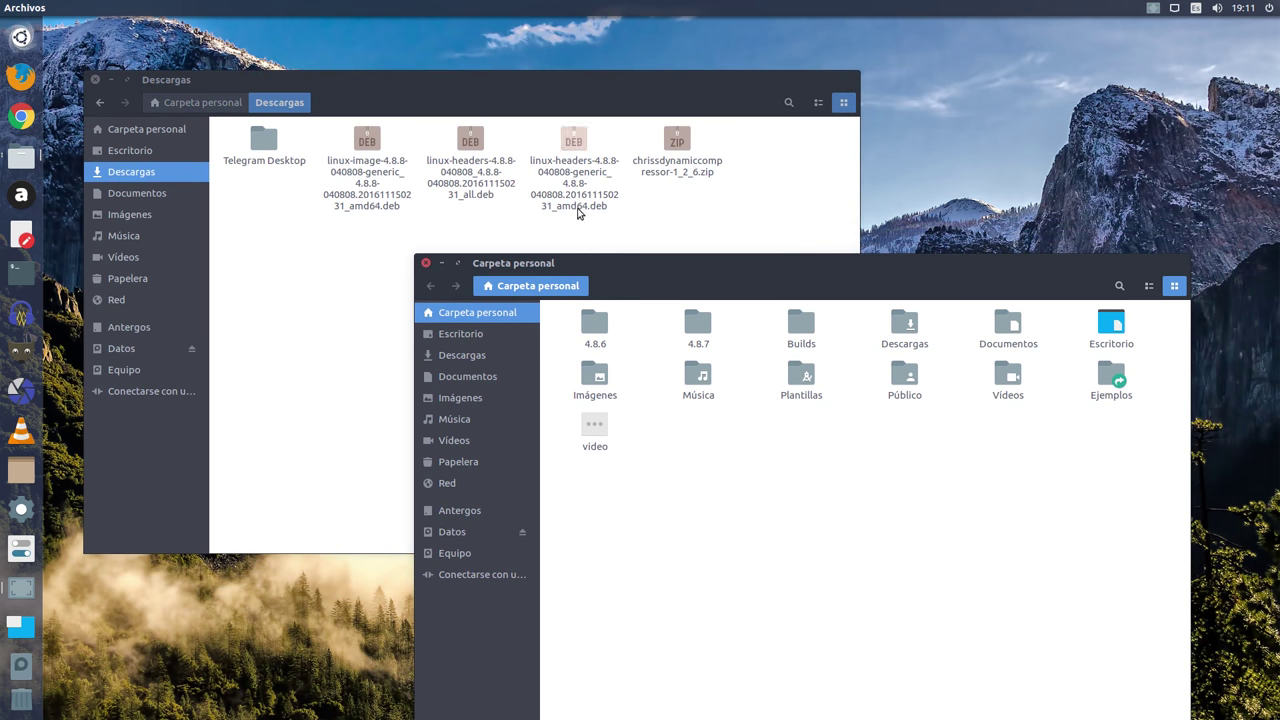
Move the three 4.8.8 kernel .deb packages from Descargas to the home folder and close the Descargas window
left_click_drag(567, 228, 791, 606)
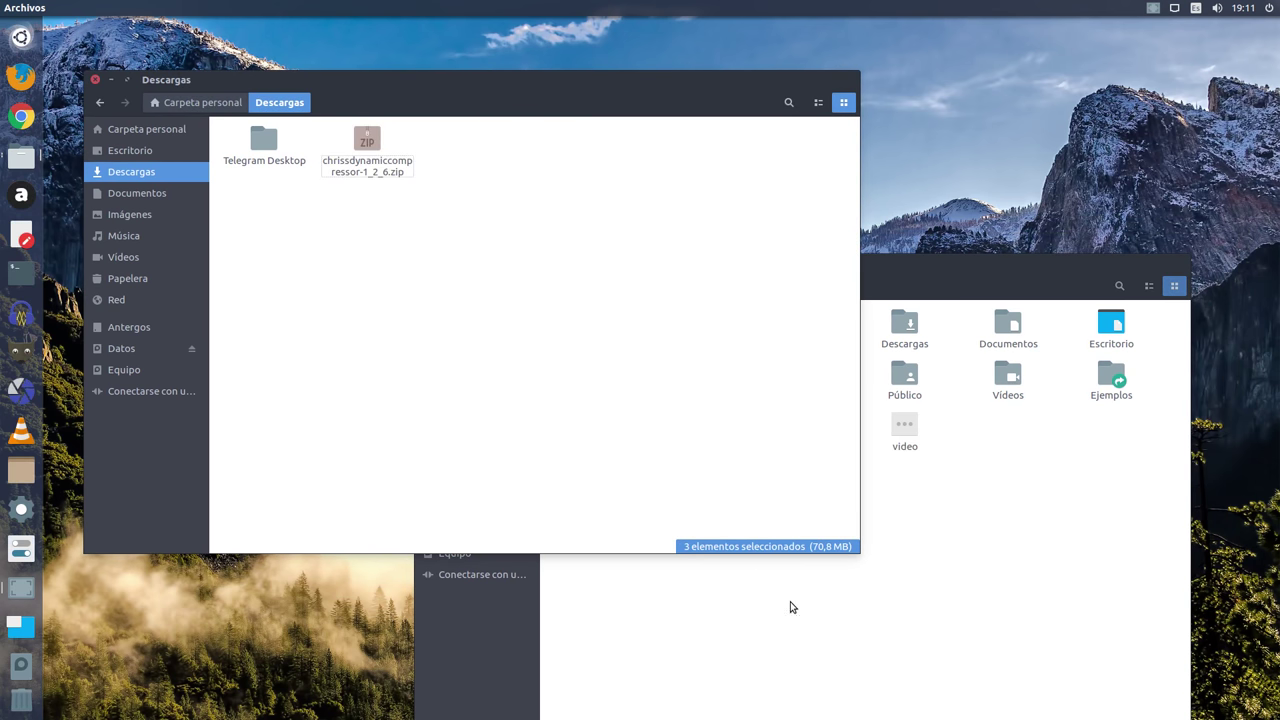
left_click(95, 79)
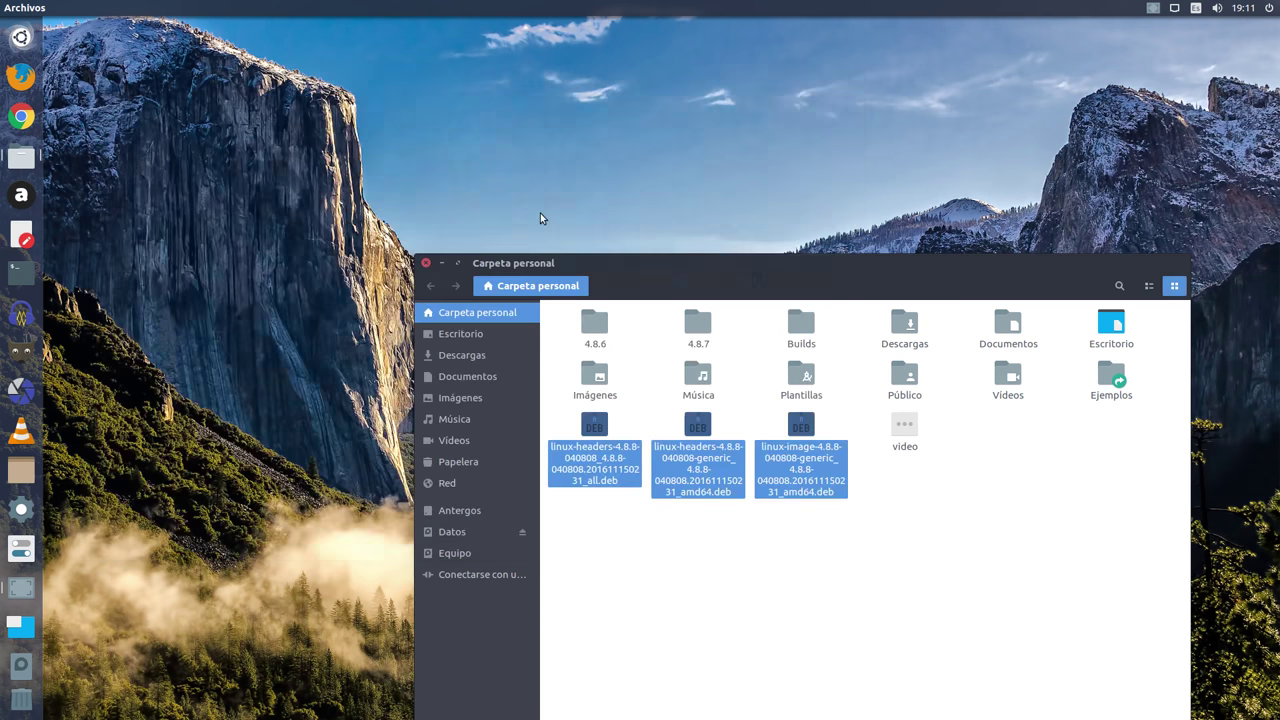
left_click_drag(919, 267, 656, 58)
left_click(674, 443)
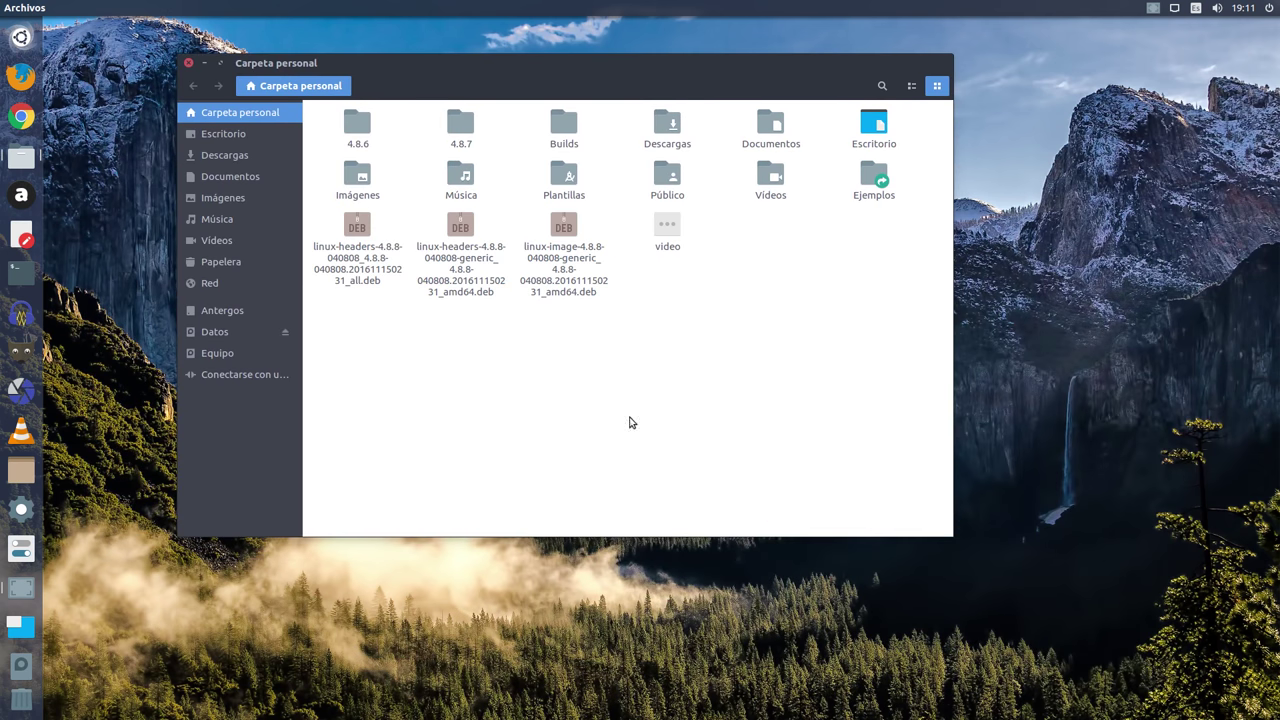
Open a terminal in the home folder containing the kernel packages and maximize its window
left_click(395, 277)
left_click(434, 282)
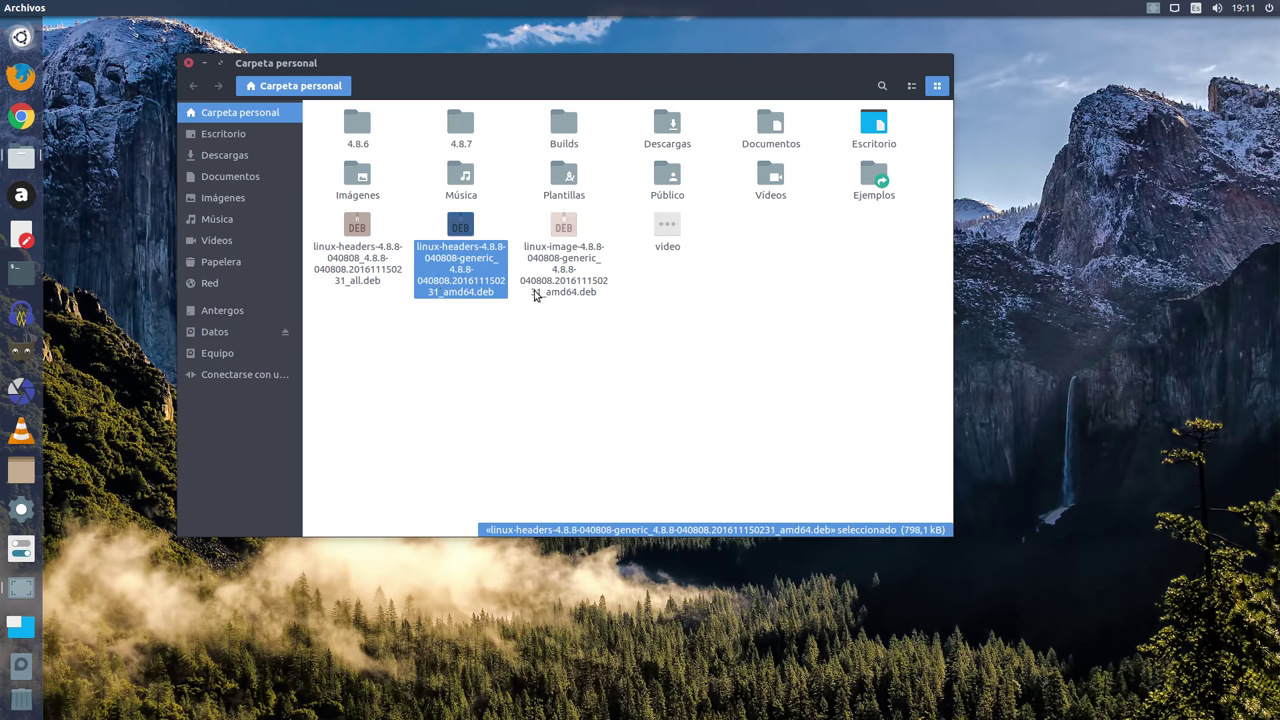
left_click(531, 291)
right_click(522, 354)
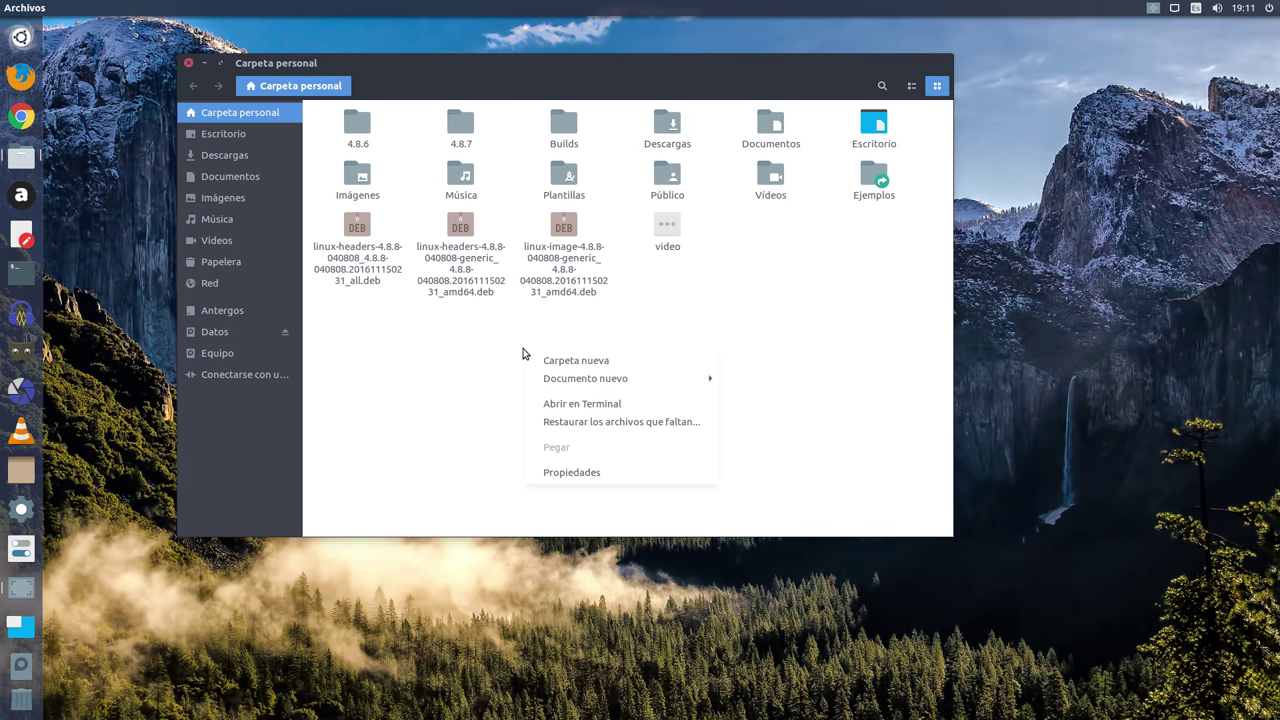
left_click(568, 404)
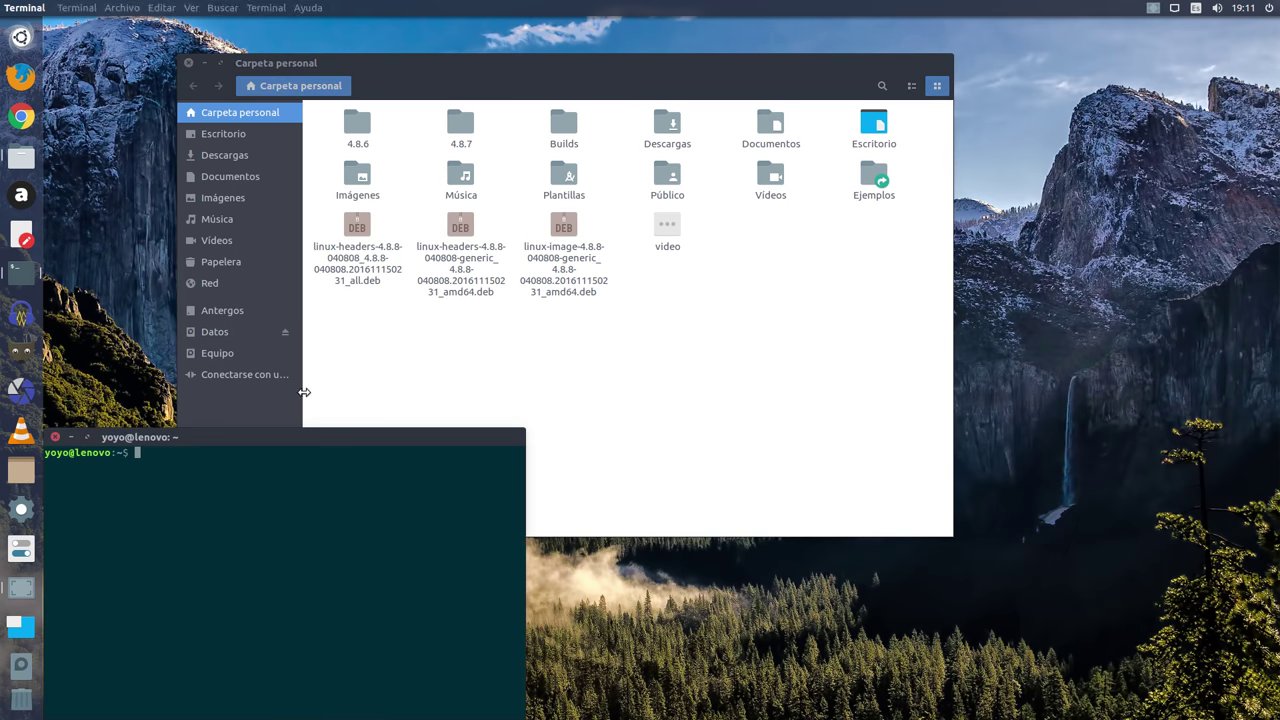
left_click(85, 437)
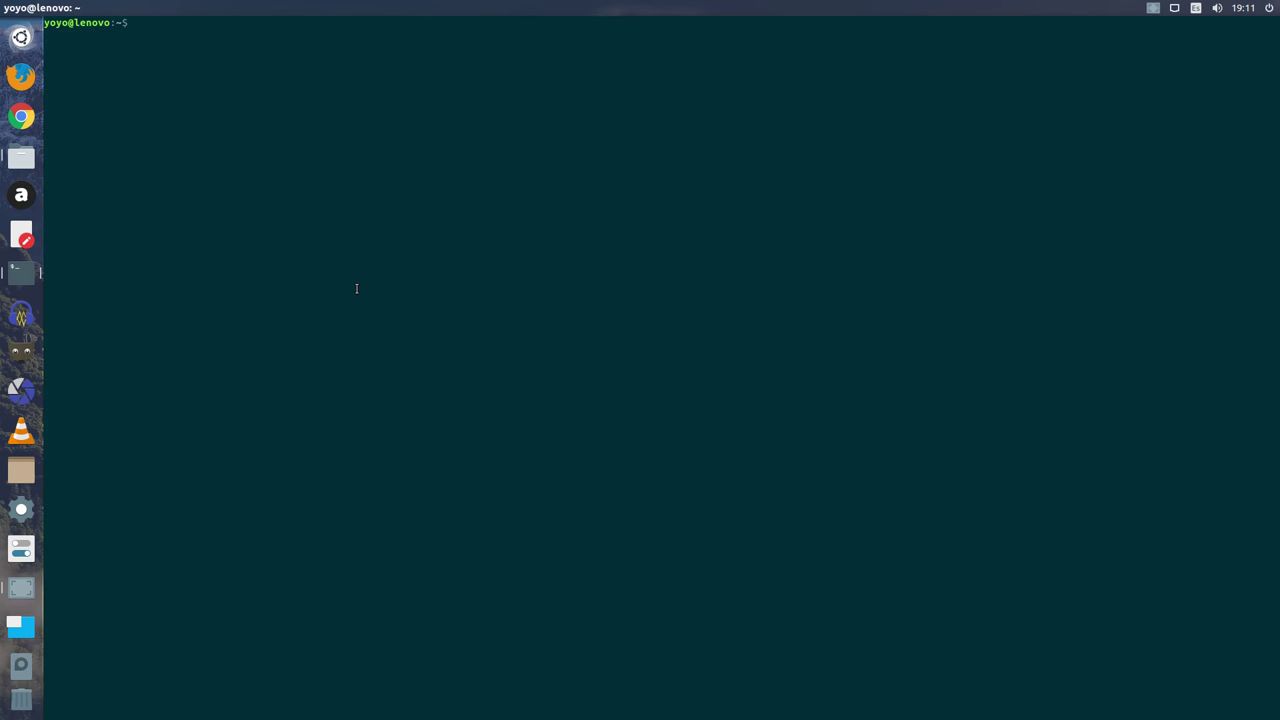
List the home folder's files and install all its kernel packages with sudo dpkg -i *.deb, authenticating with the sudo password
type("ls")
key("Return")
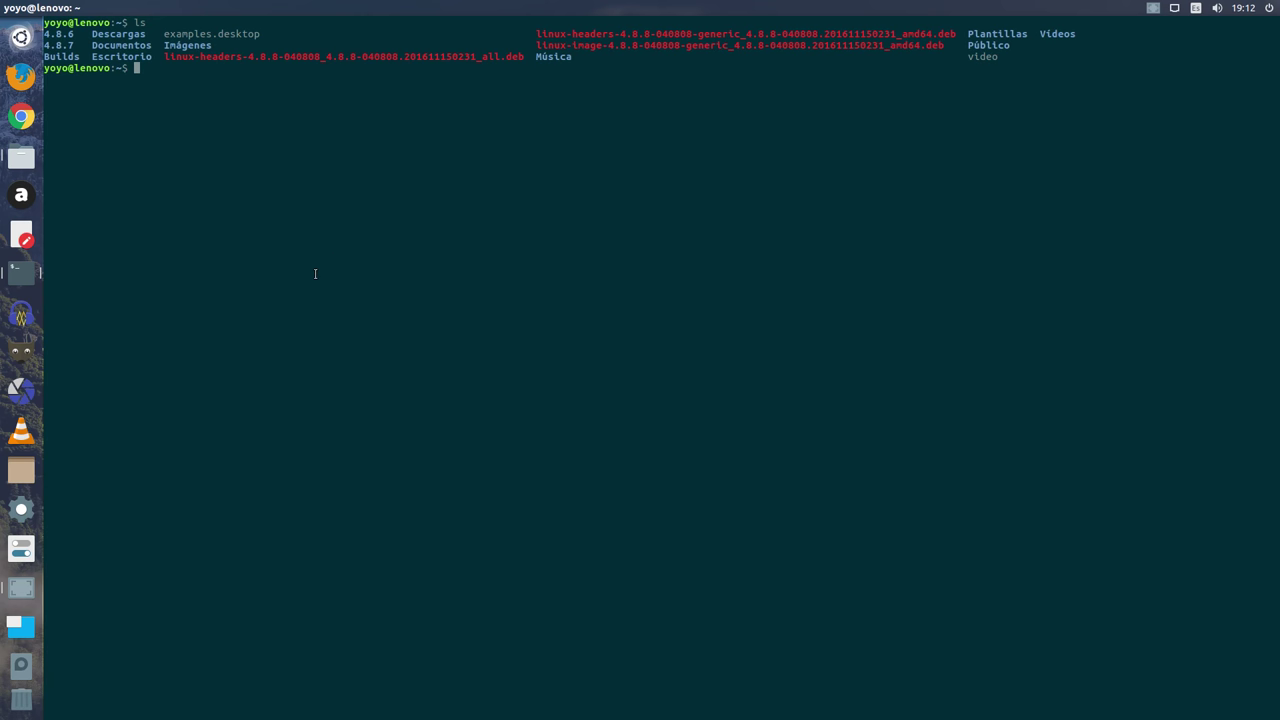
type("sudo dpkg")
type("-i *")
type(".deb")
key("Return")
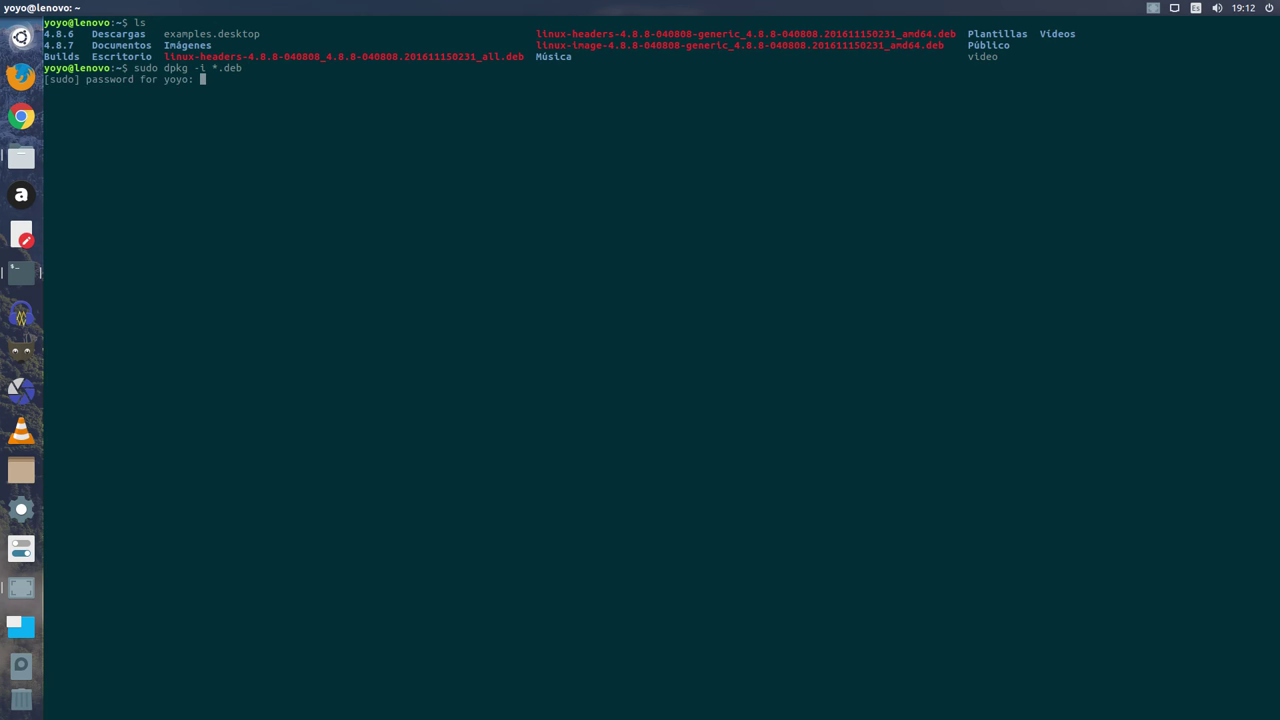
key("Return")
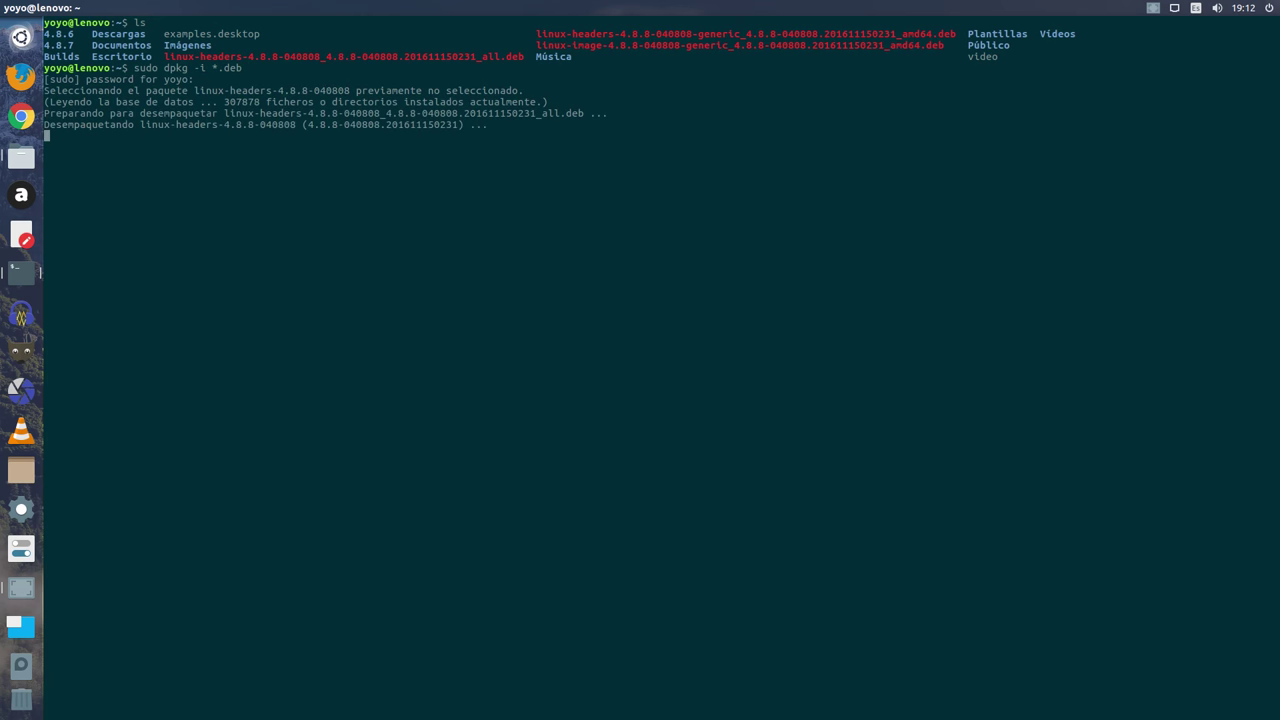
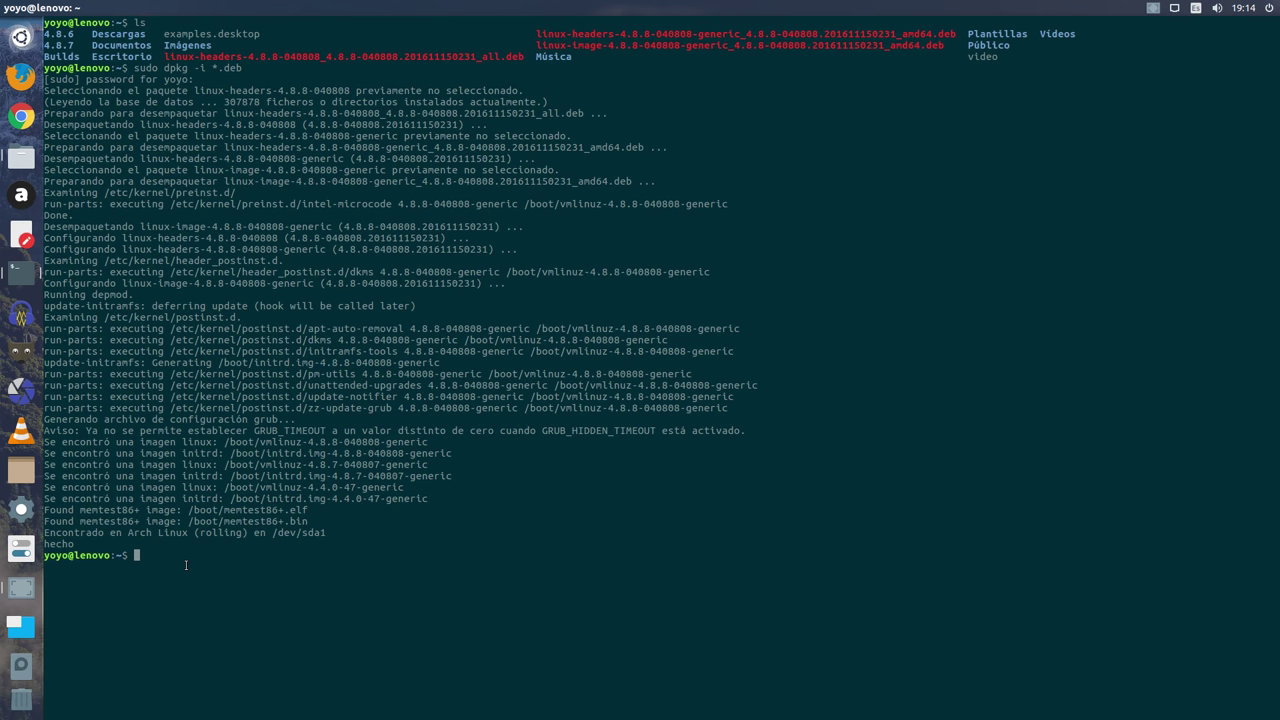
Regenerate the boot menu configuration with sudo update-grub and check the Arch Linux entry in its output
type("sudo update-grub")
key("Return")
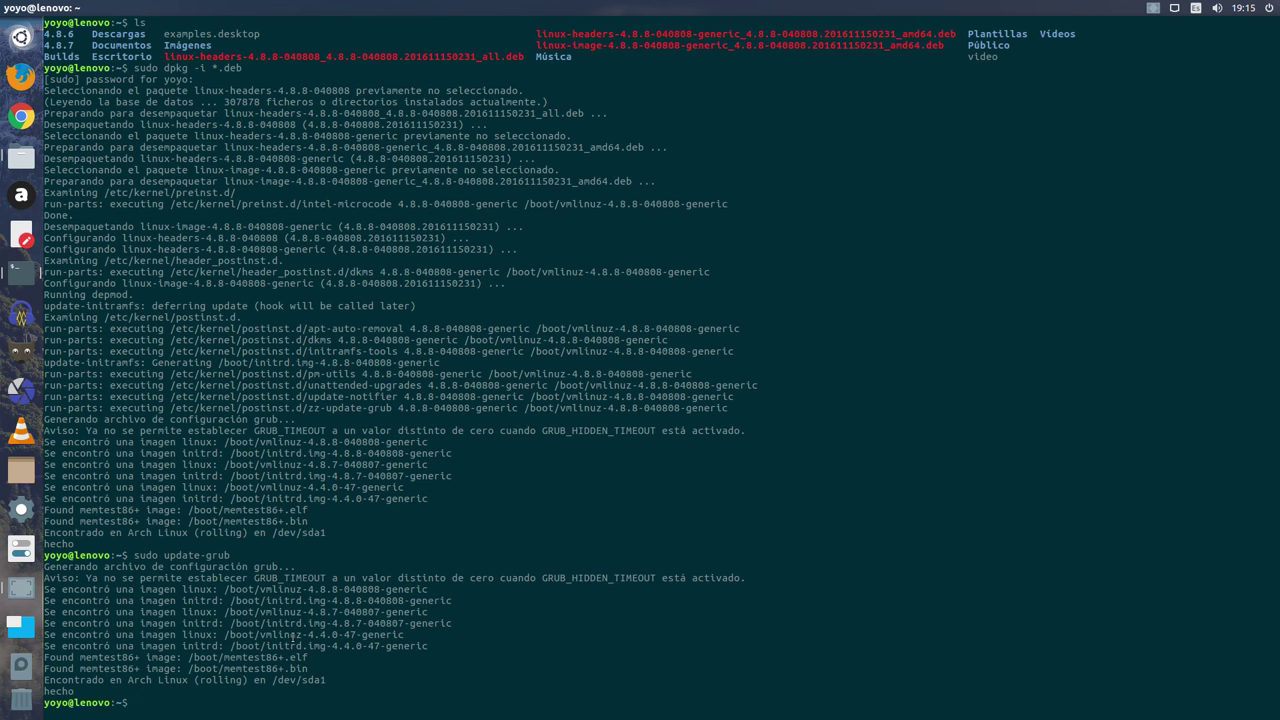
left_click_drag(1274, 680, 289, 680)
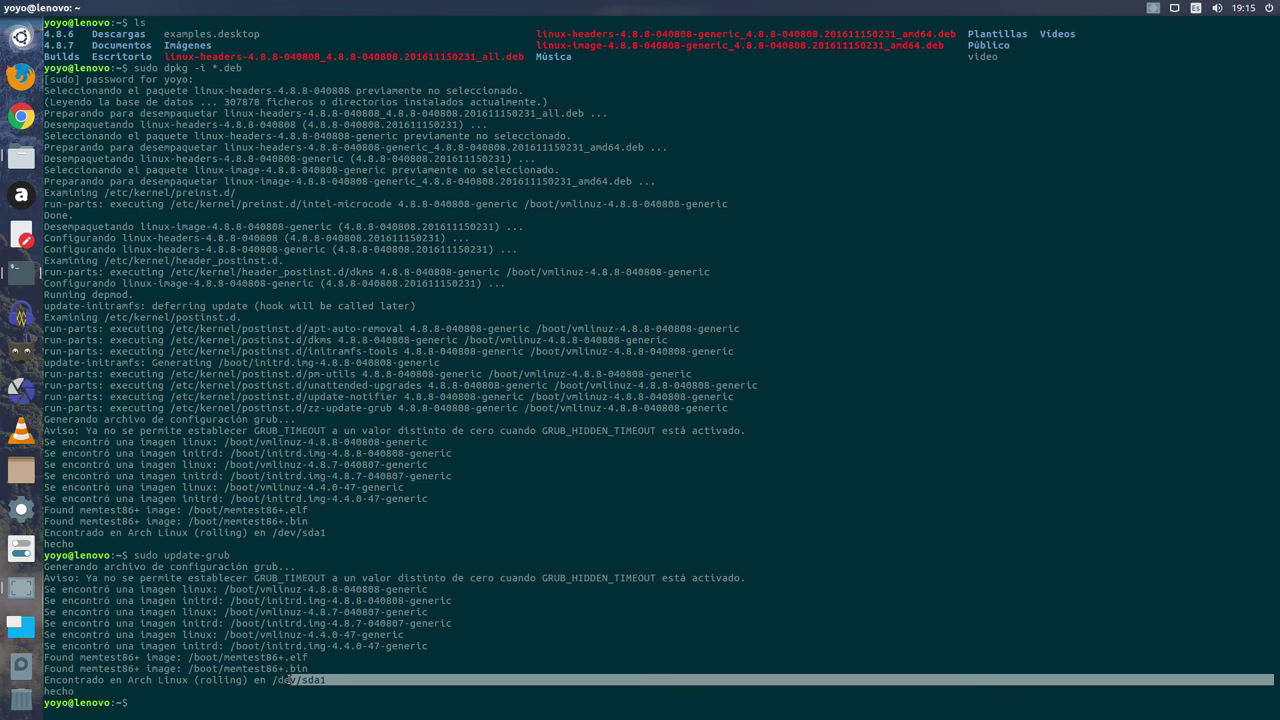
left_click(1177, 568)
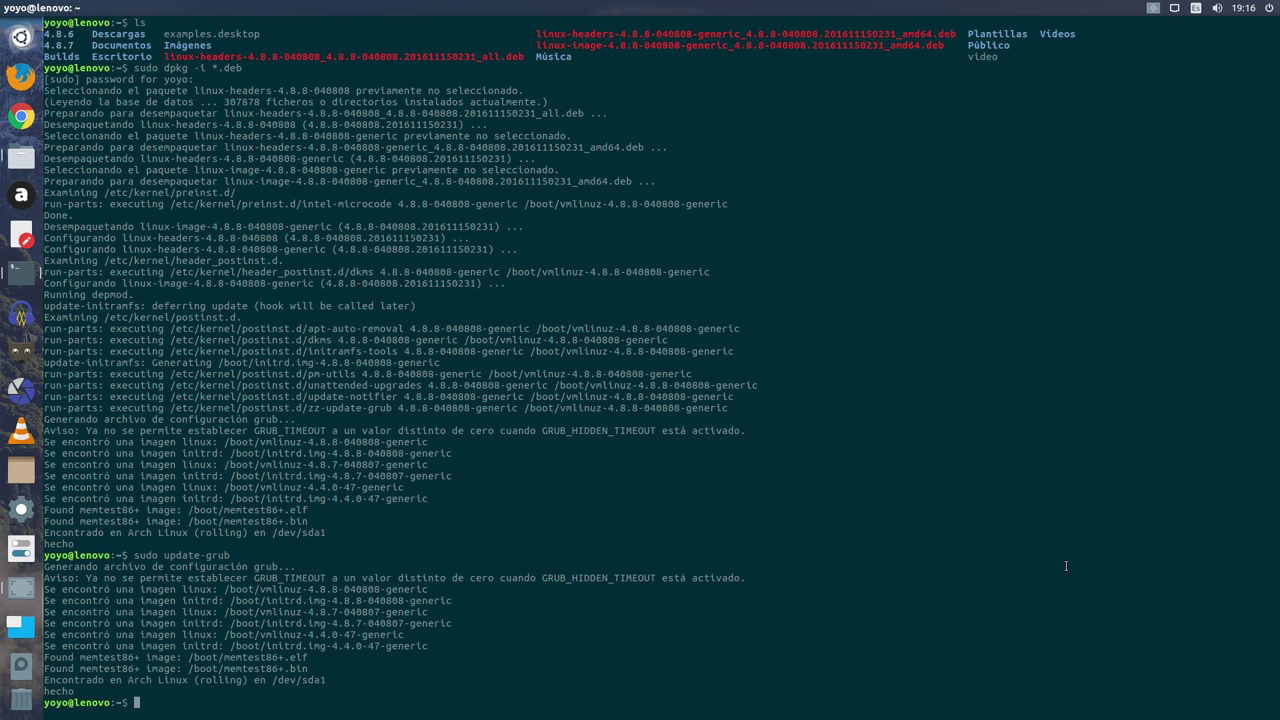
Close the terminal and the home folder window, switching to SimpleScreenRecorder and shifting its window slightly
mouse_move(6, 12)
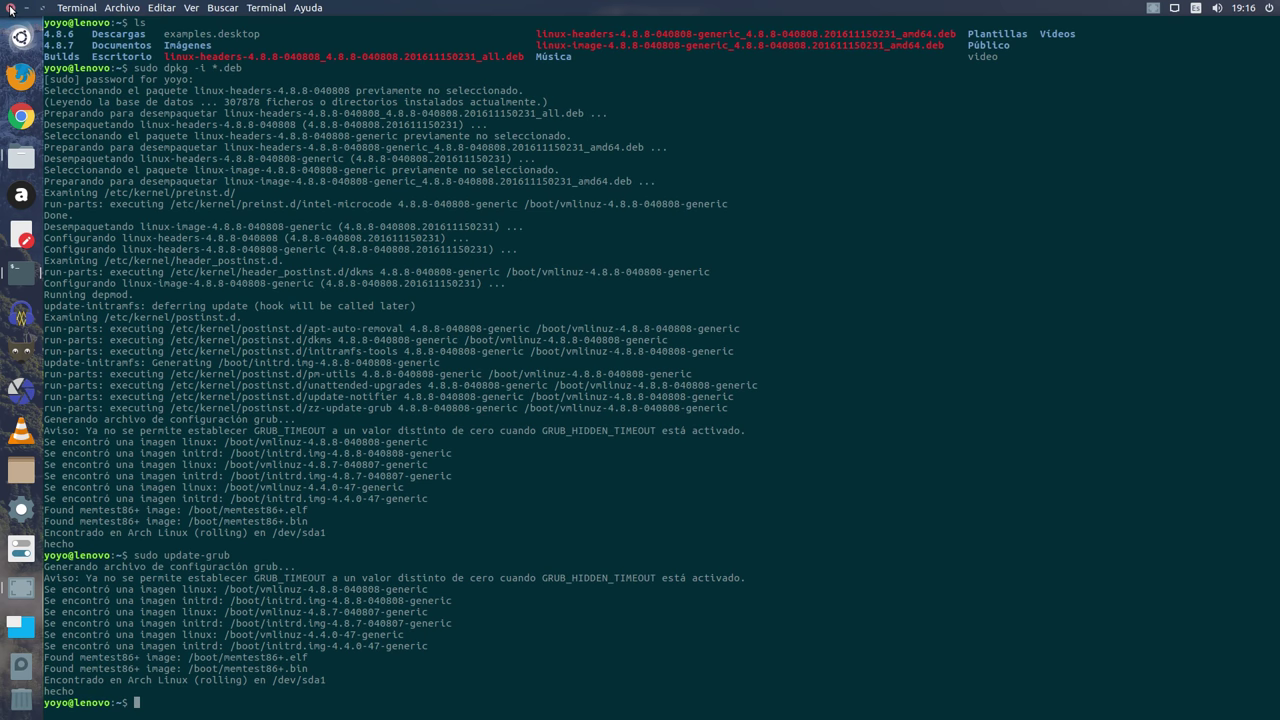
left_click(10, 8)
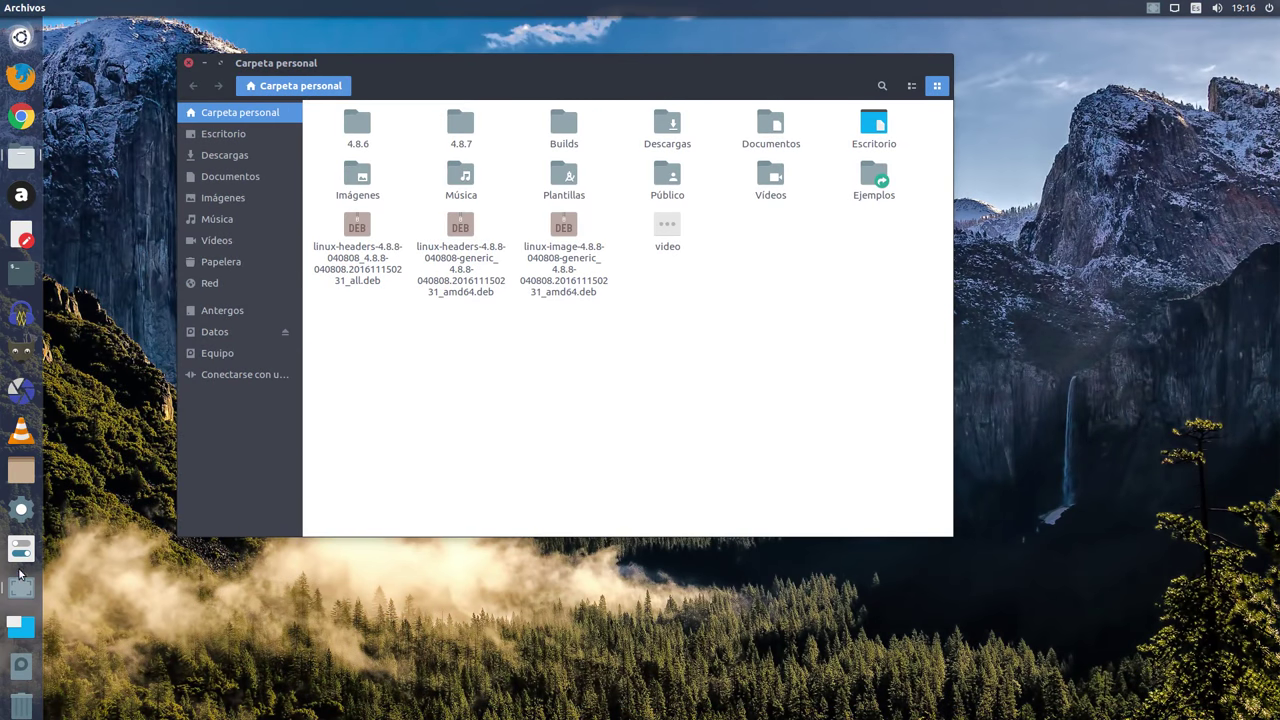
left_click(16, 596)
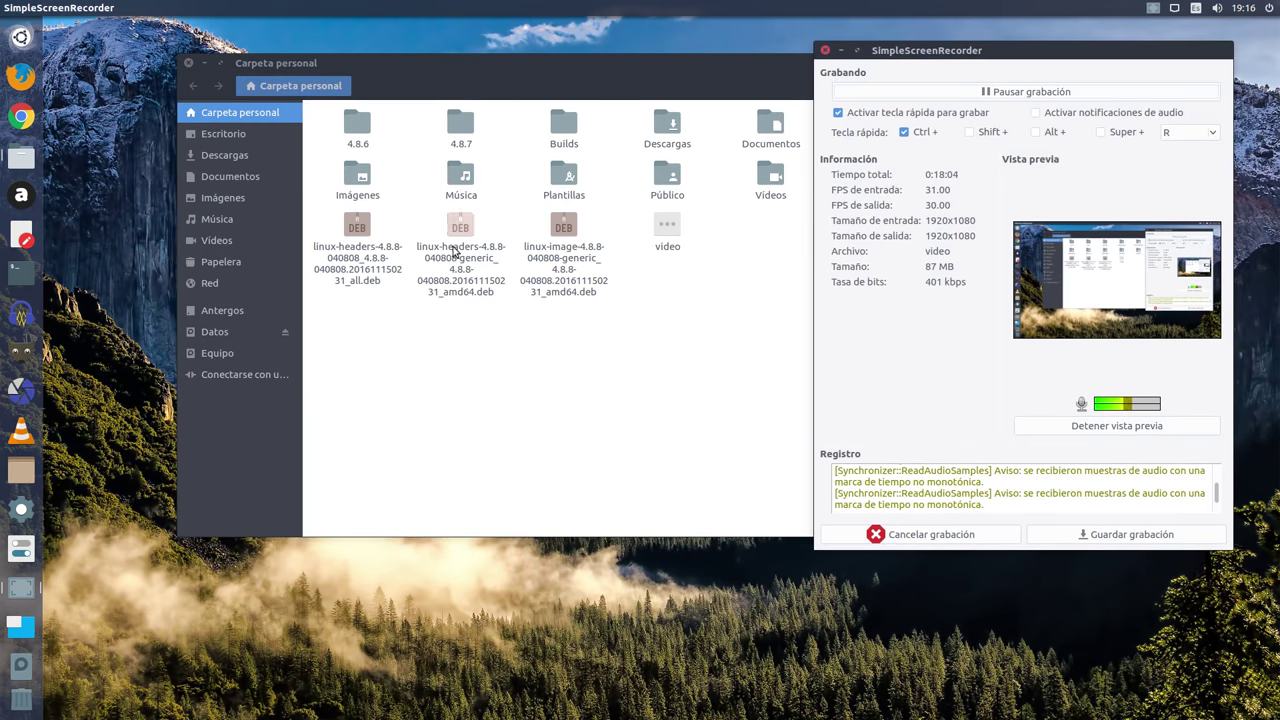
left_click(188, 62)
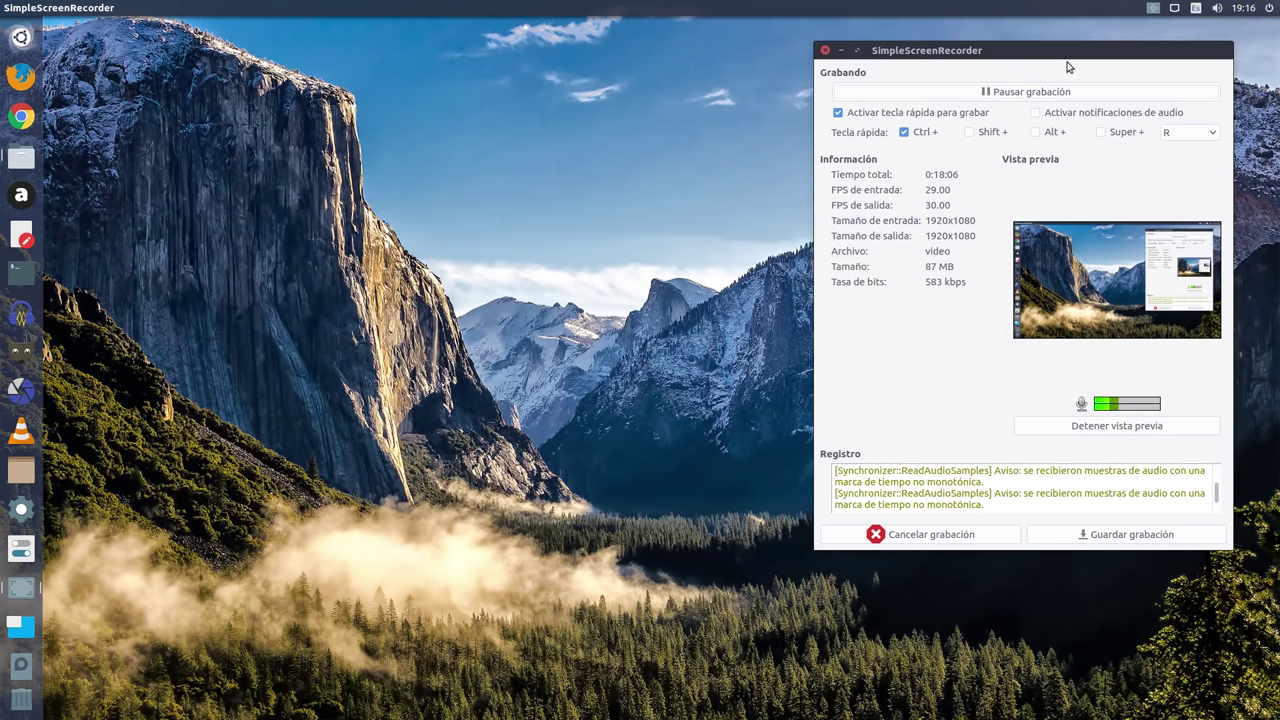
left_click_drag(1068, 56, 1046, 52)
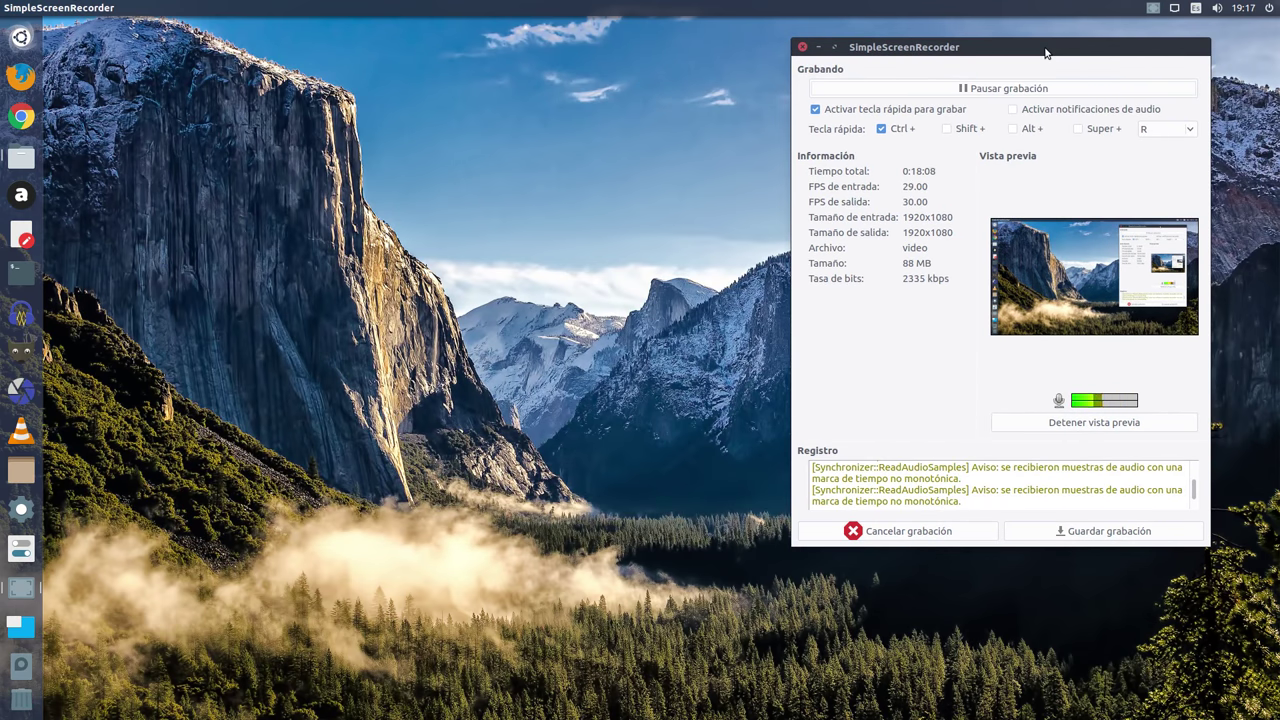